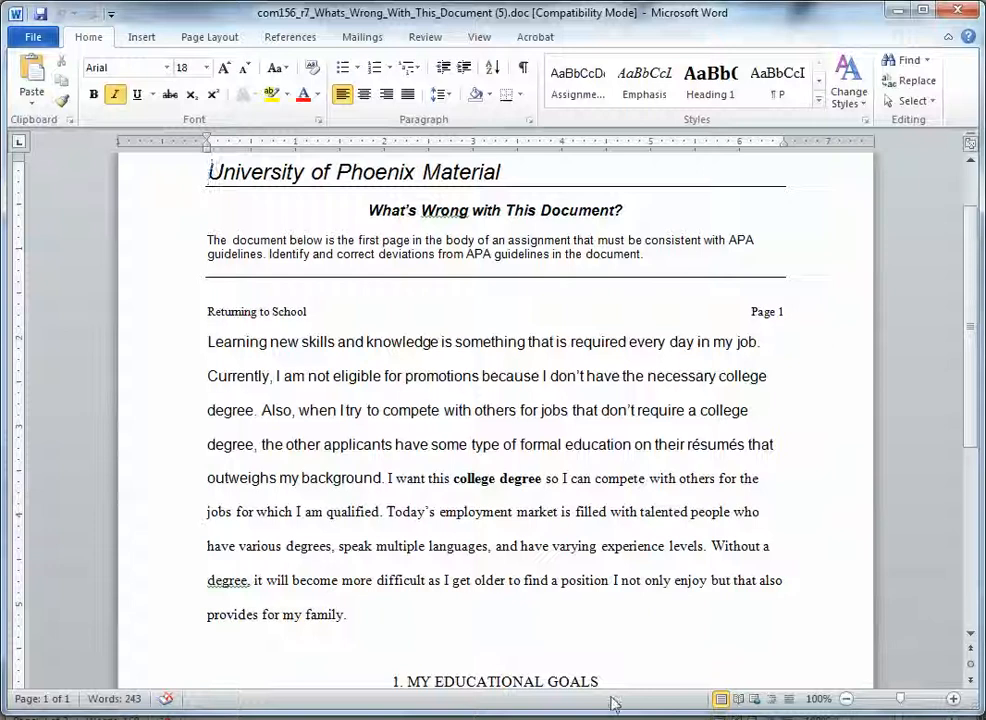
scroll(438, 262, down, 1)
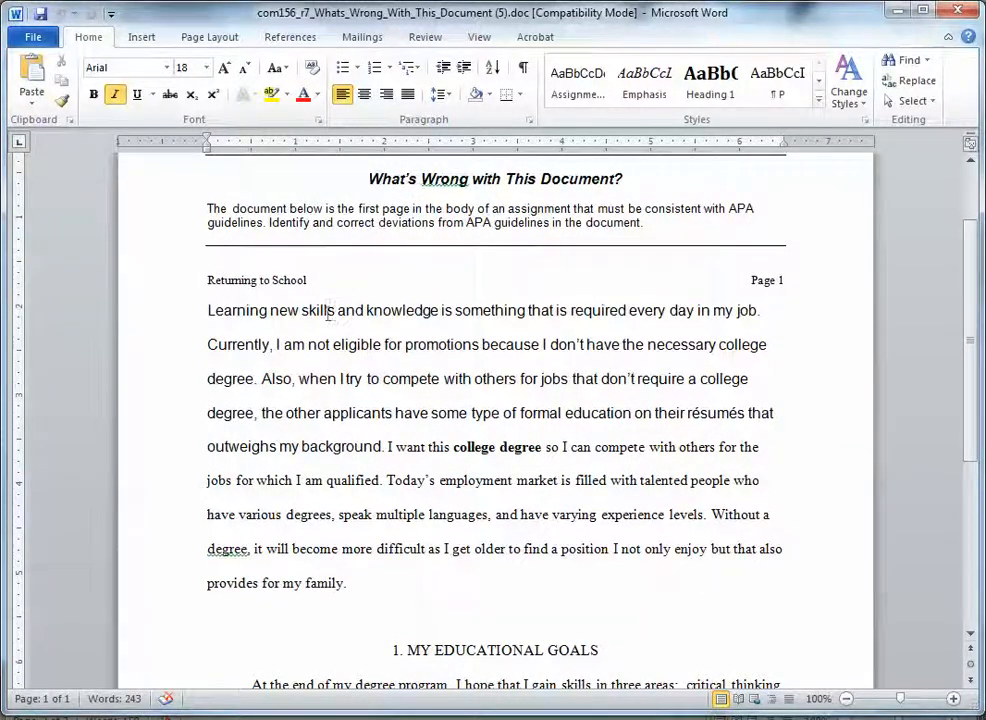
click(203, 310)
click(202, 280)
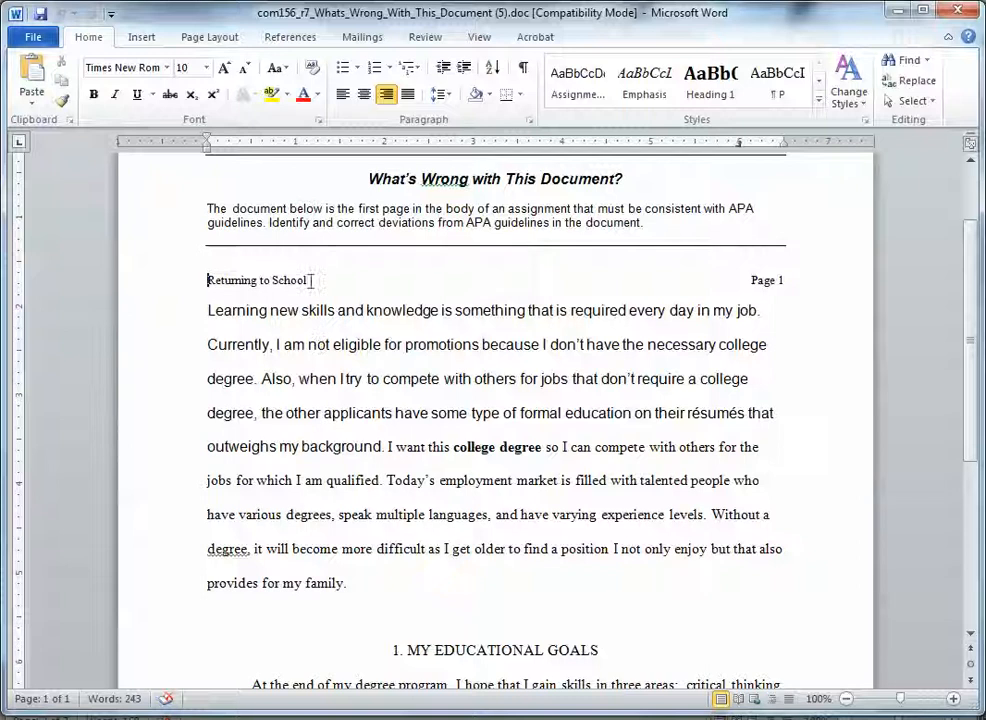
click(206, 68)
click(185, 151)
drag(208, 311, 246, 320)
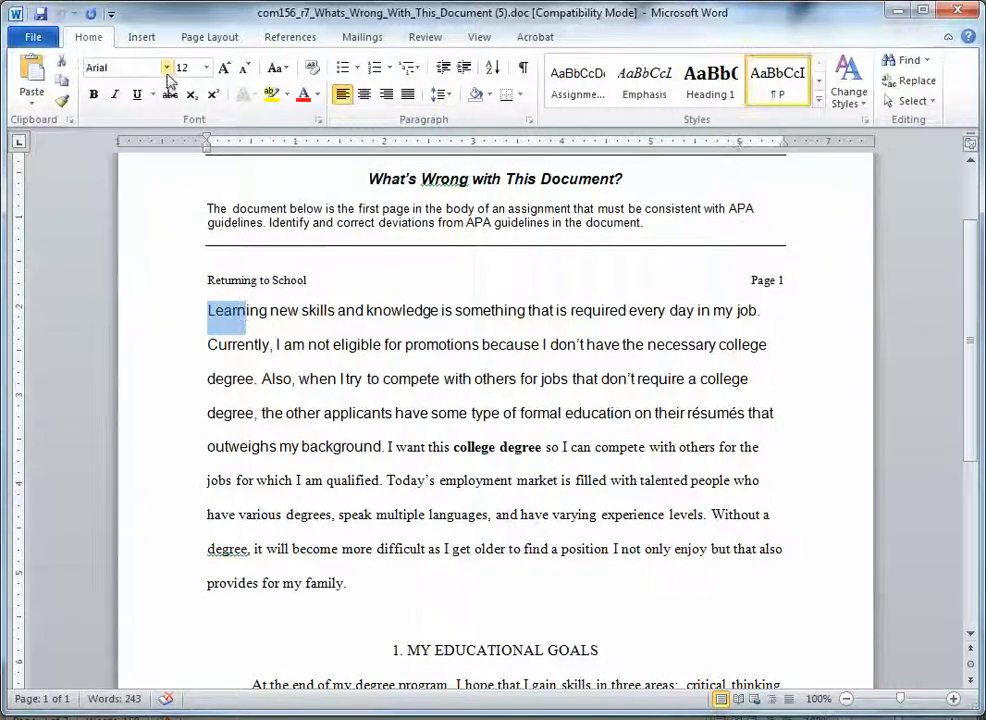
click(285, 350)
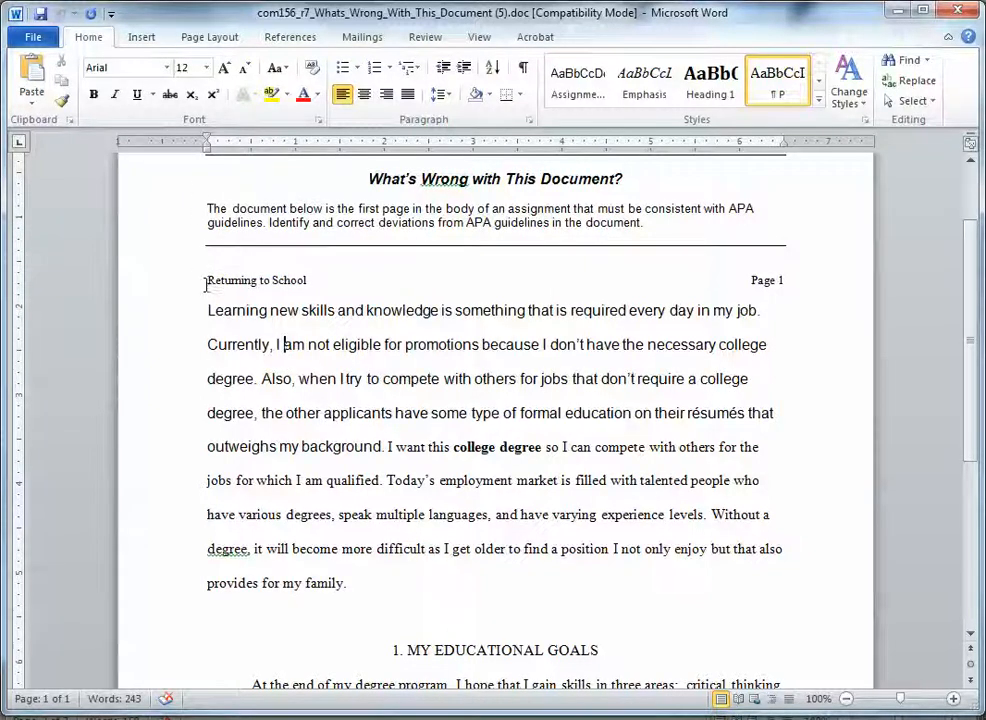
Set all text from the "Returning to School" line through the end of the document to Times New Roman, size 12.
drag(207, 282, 444, 535)
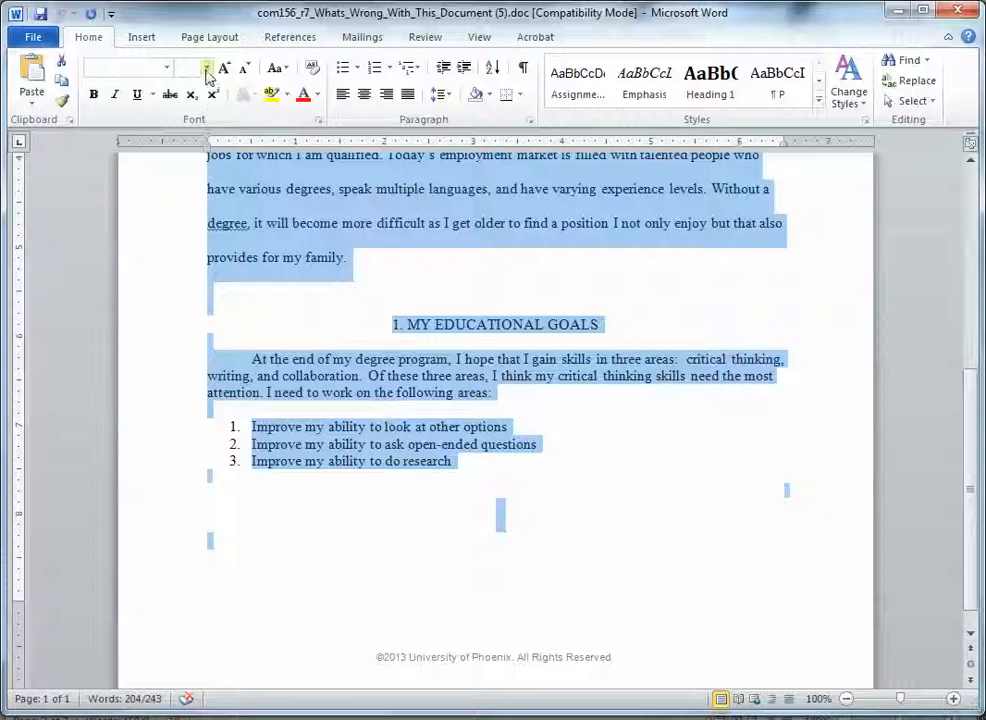
click(167, 68)
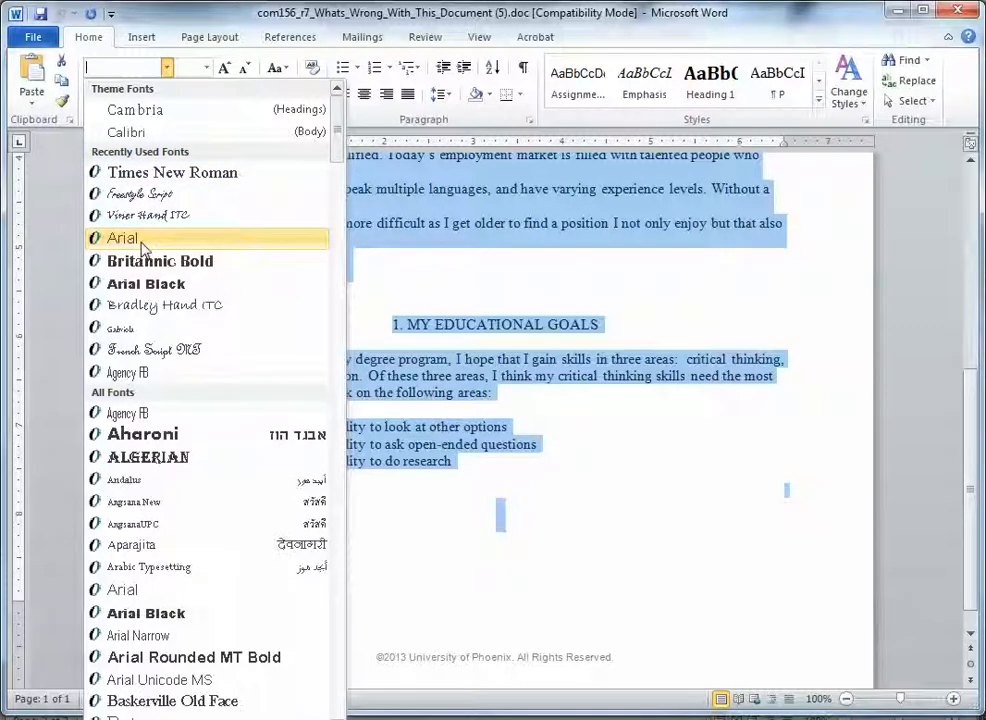
click(150, 172)
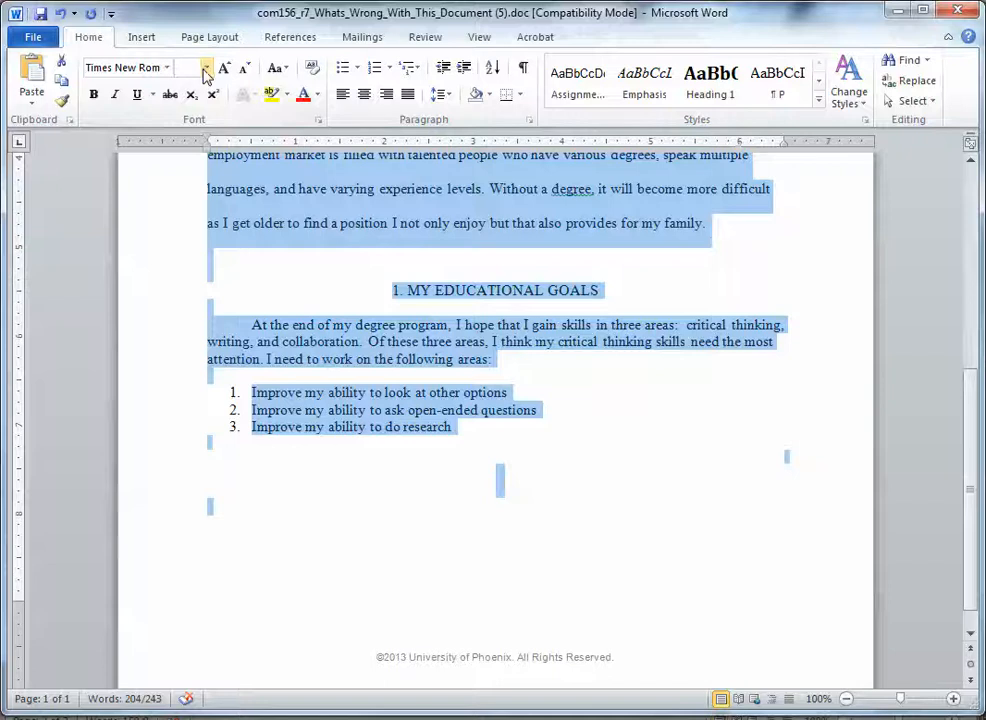
click(205, 70)
click(189, 154)
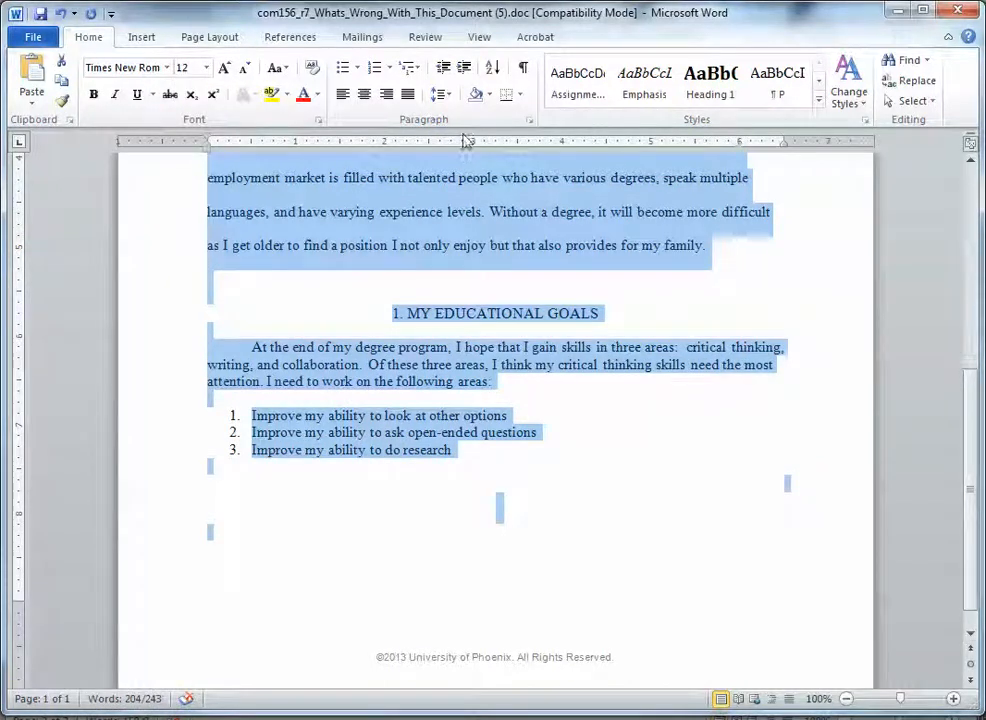
Give the selected text double line spacing with 0 pt before, and add no space between paragraphs of the same style.
click(529, 120)
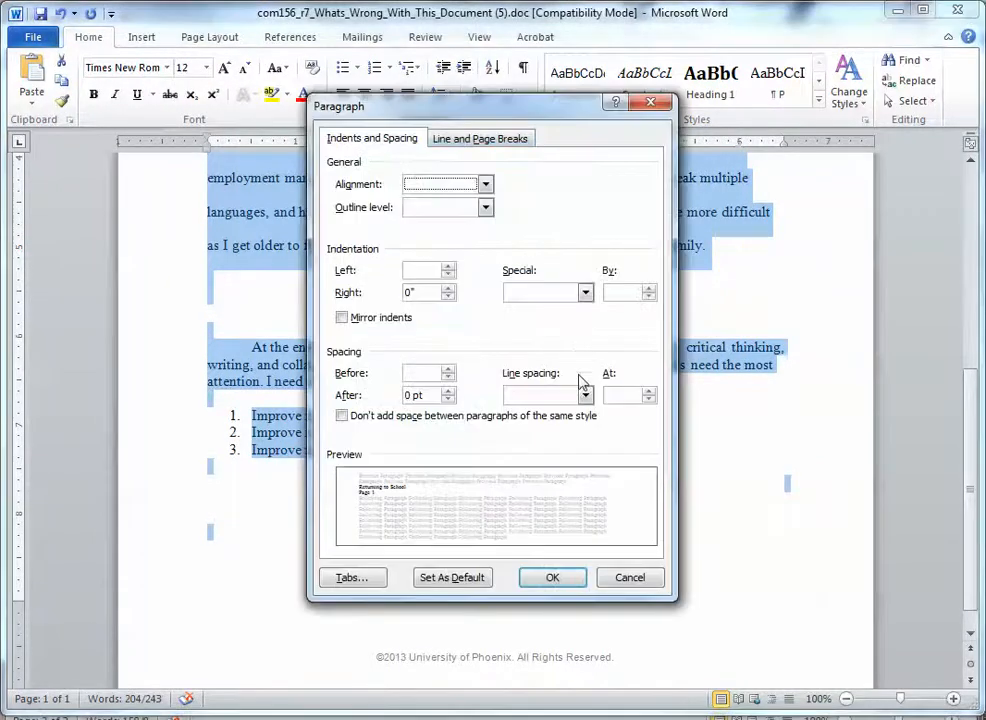
click(585, 395)
click(566, 432)
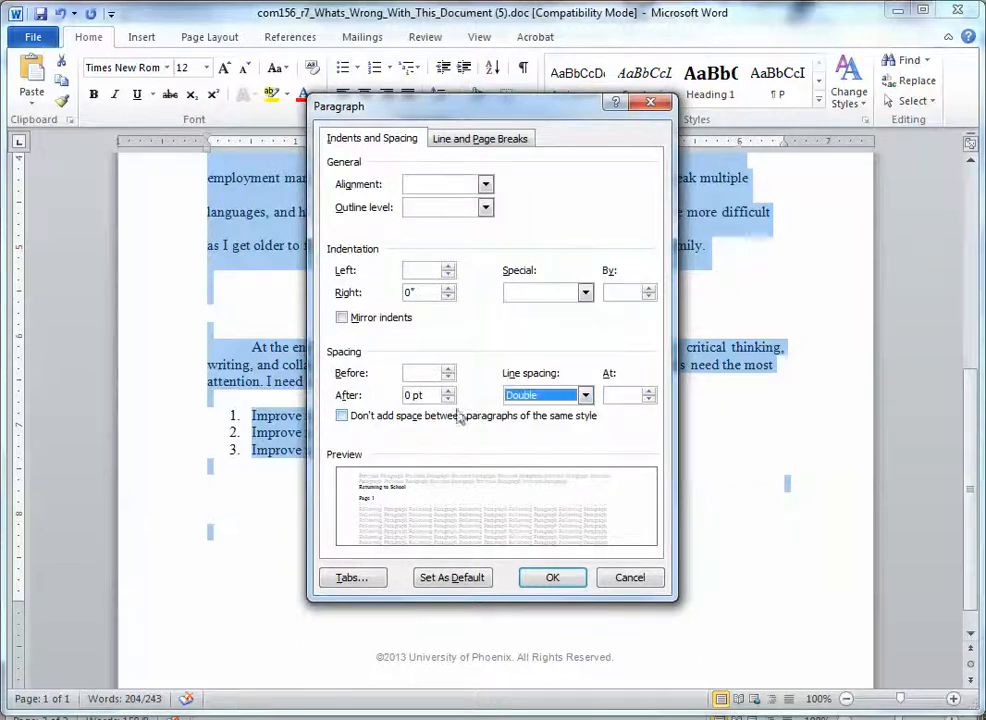
click(448, 377)
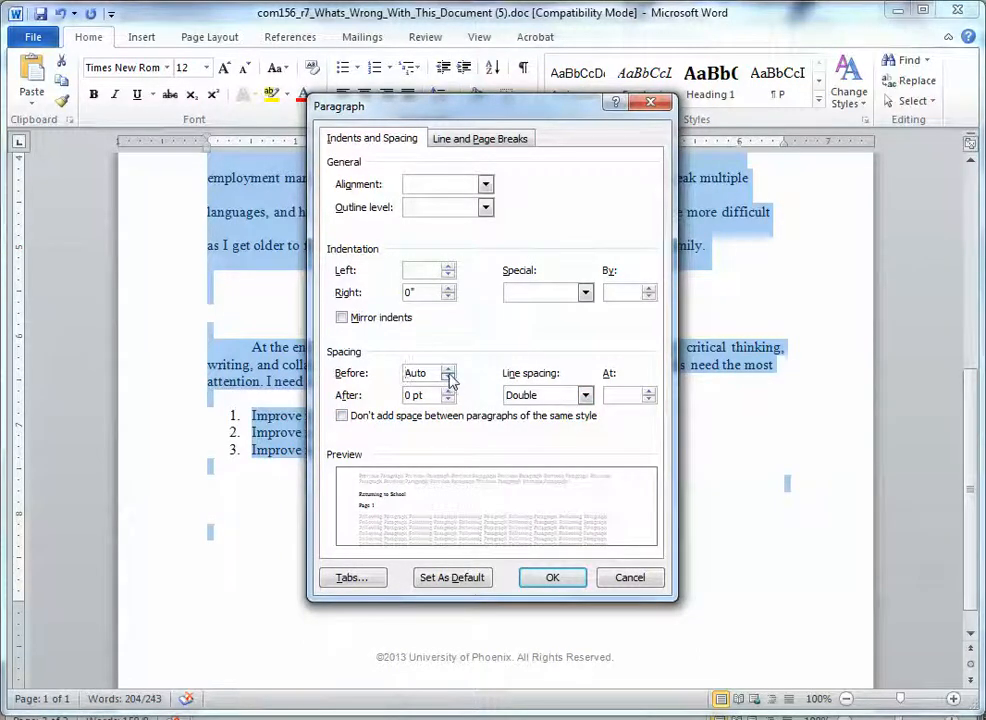
click(448, 376)
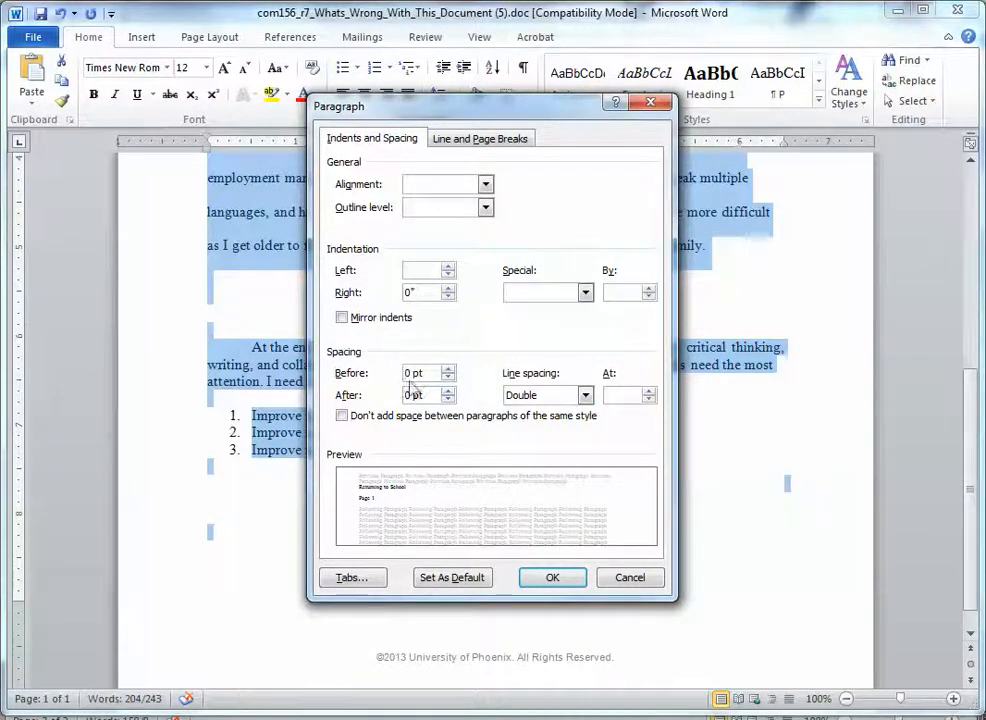
click(342, 416)
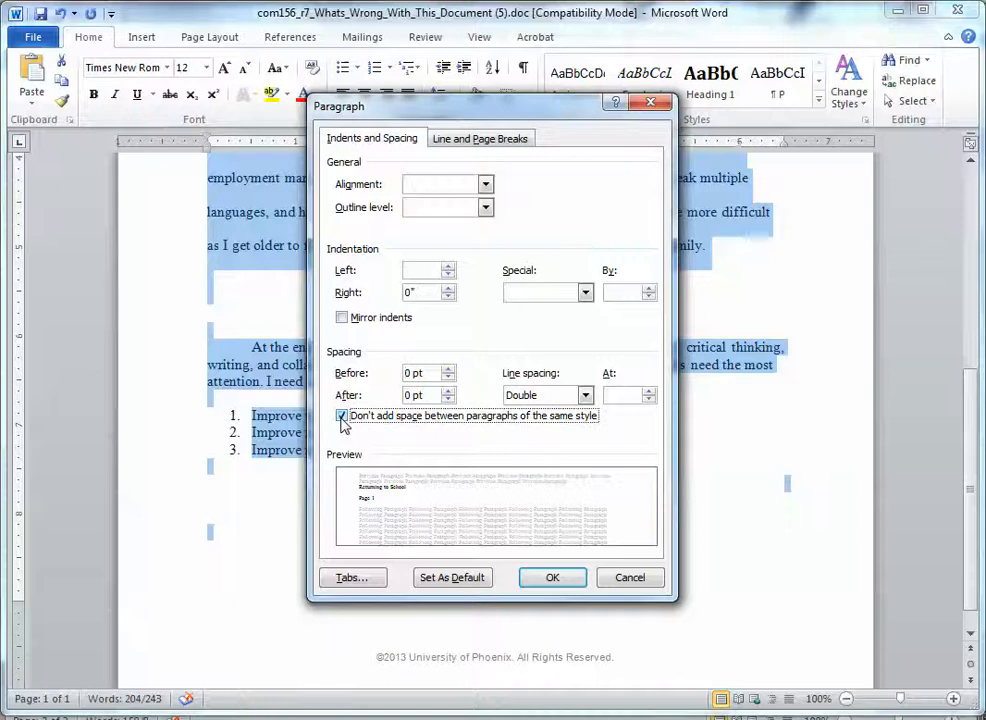
click(556, 578)
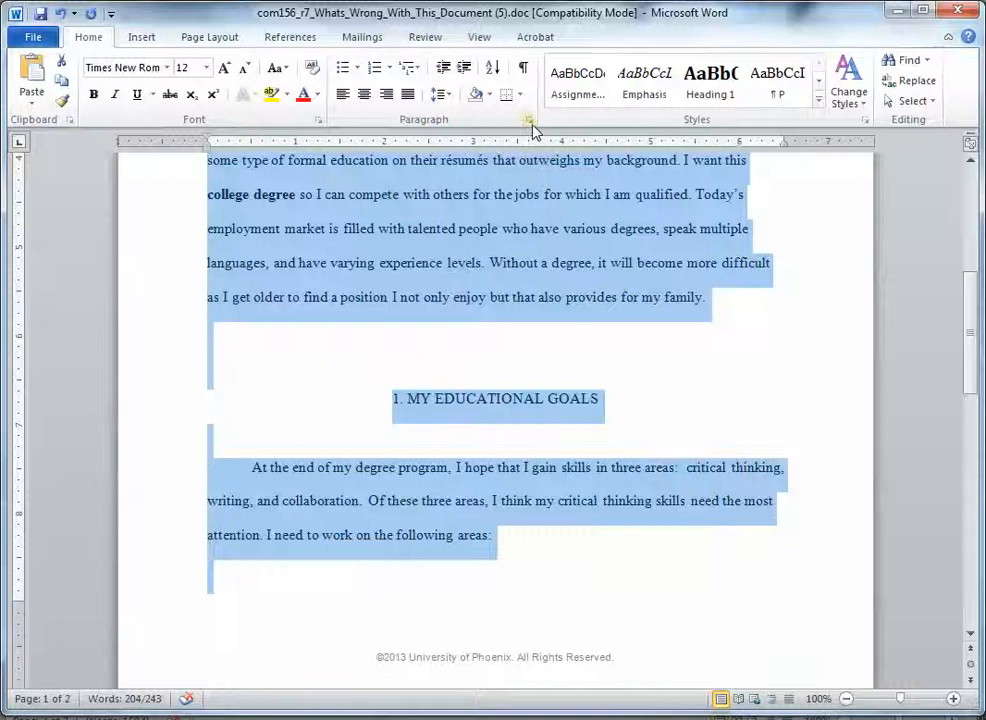
click(531, 124)
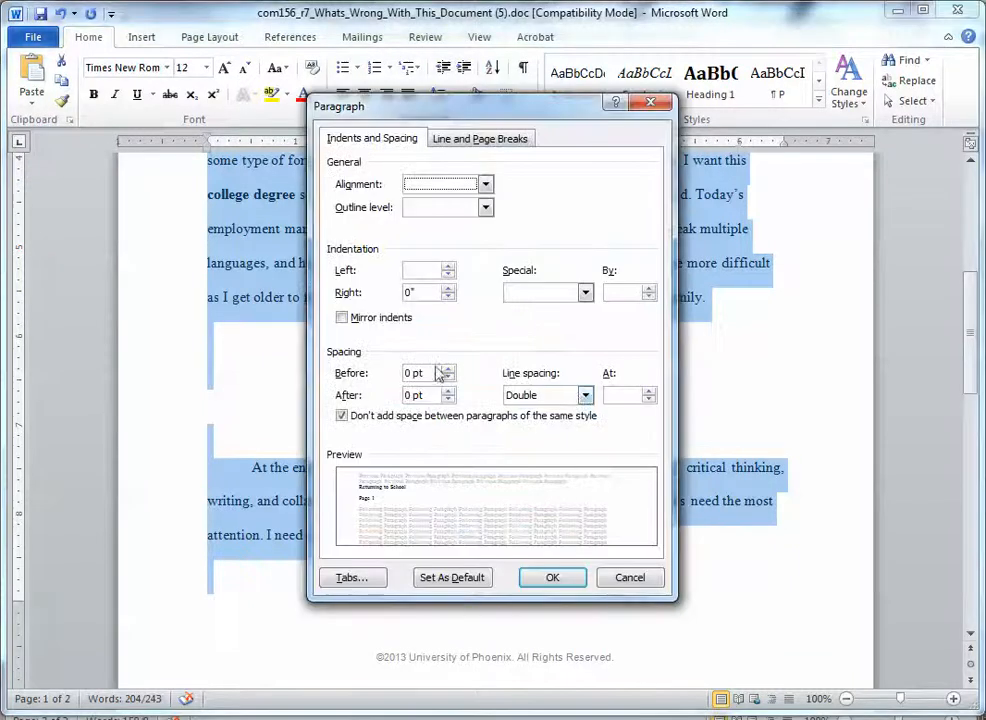
click(554, 578)
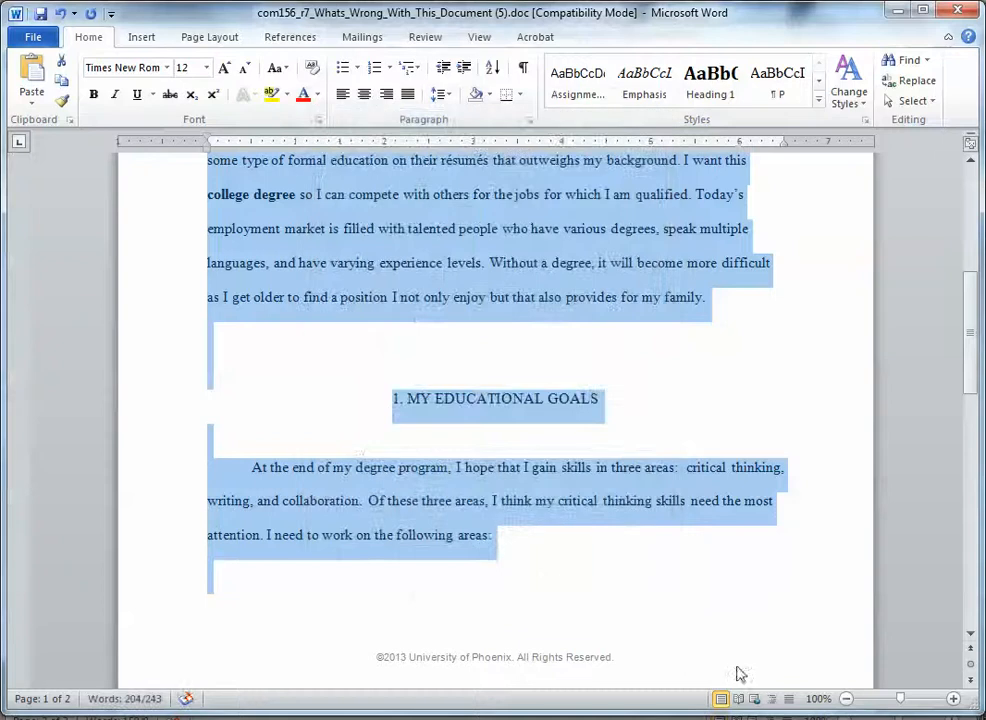
Indent the first line of the body paragraph that begins "Learning new skills".
scroll(540, 340, up, 4)
click(521, 260)
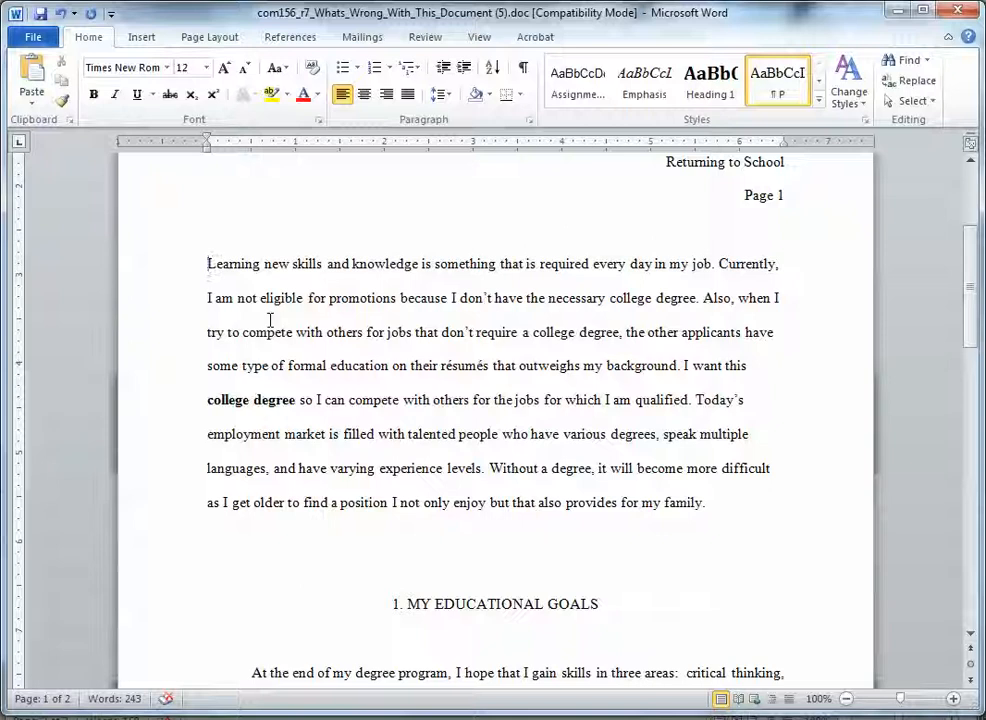
drag(208, 263, 731, 508)
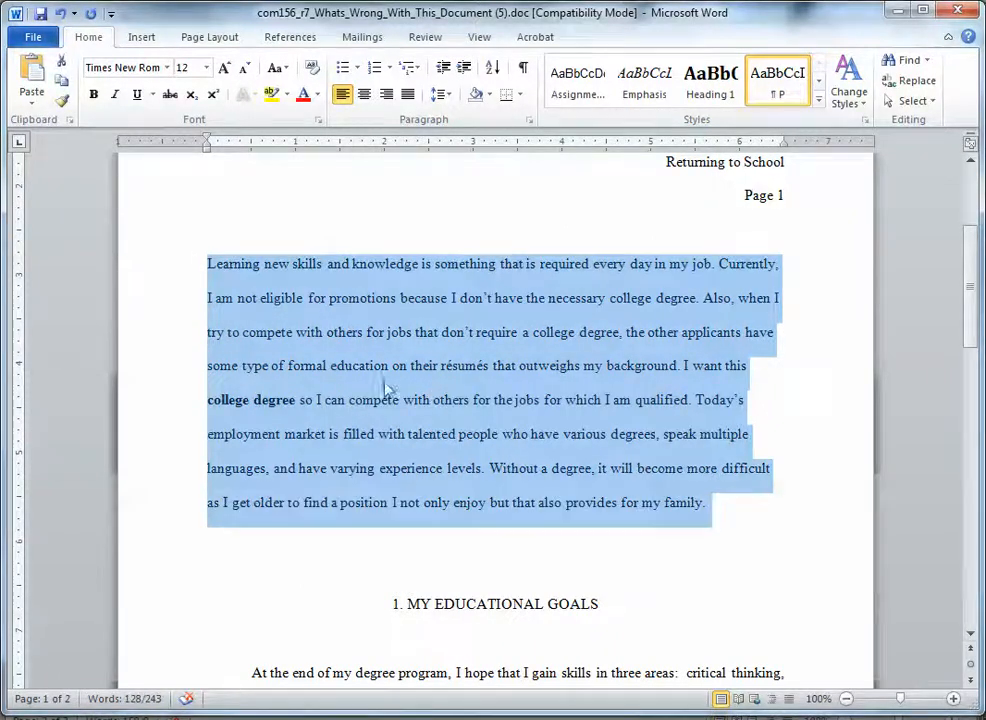
click(208, 264)
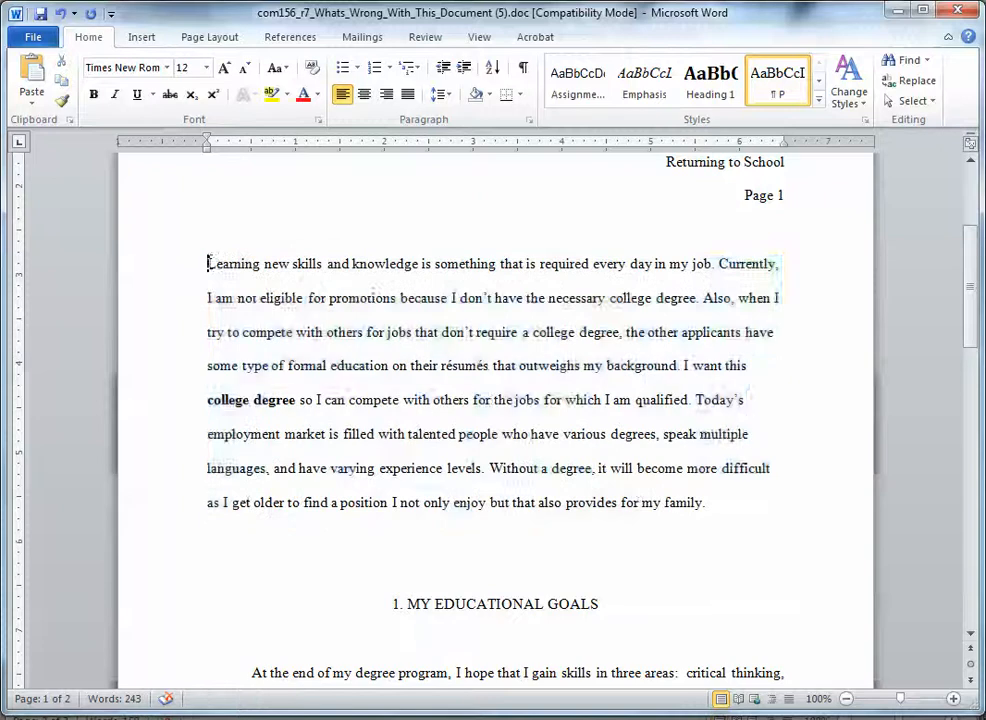
key(Tab)
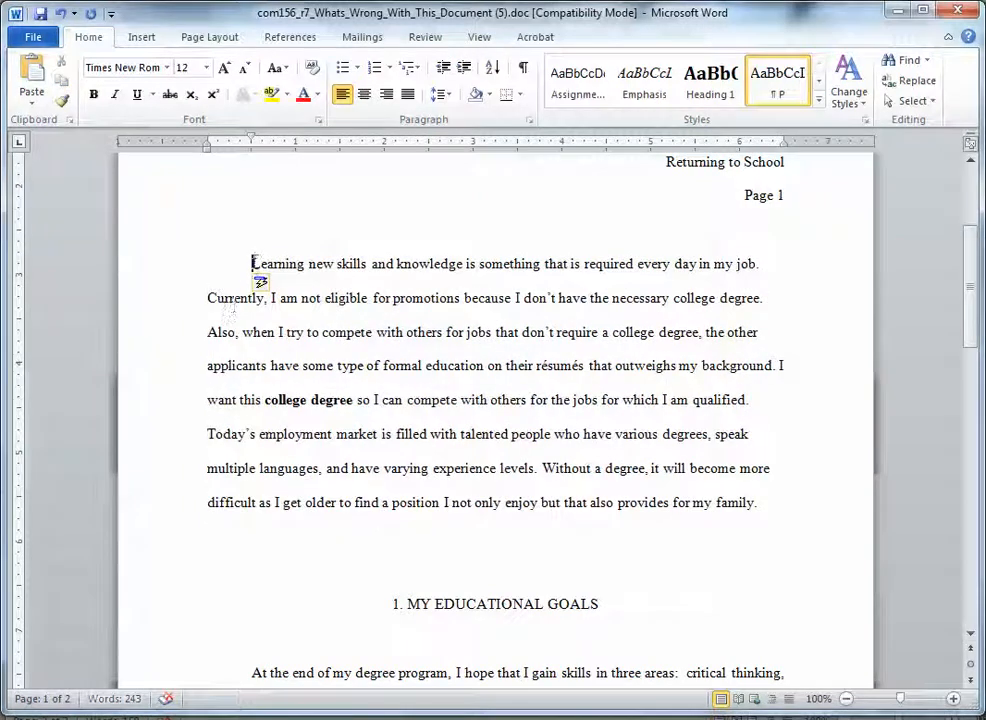
Remove the two blank lines between the first body paragraph and the educational goals heading.
click(453, 541)
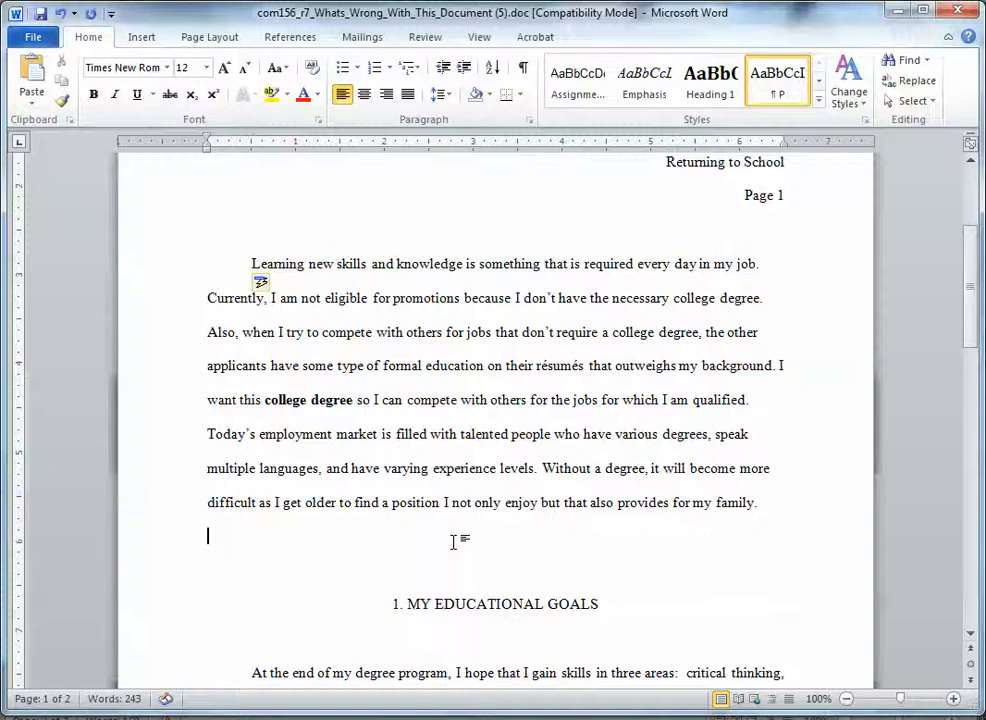
key(Delete)
key(Delete)
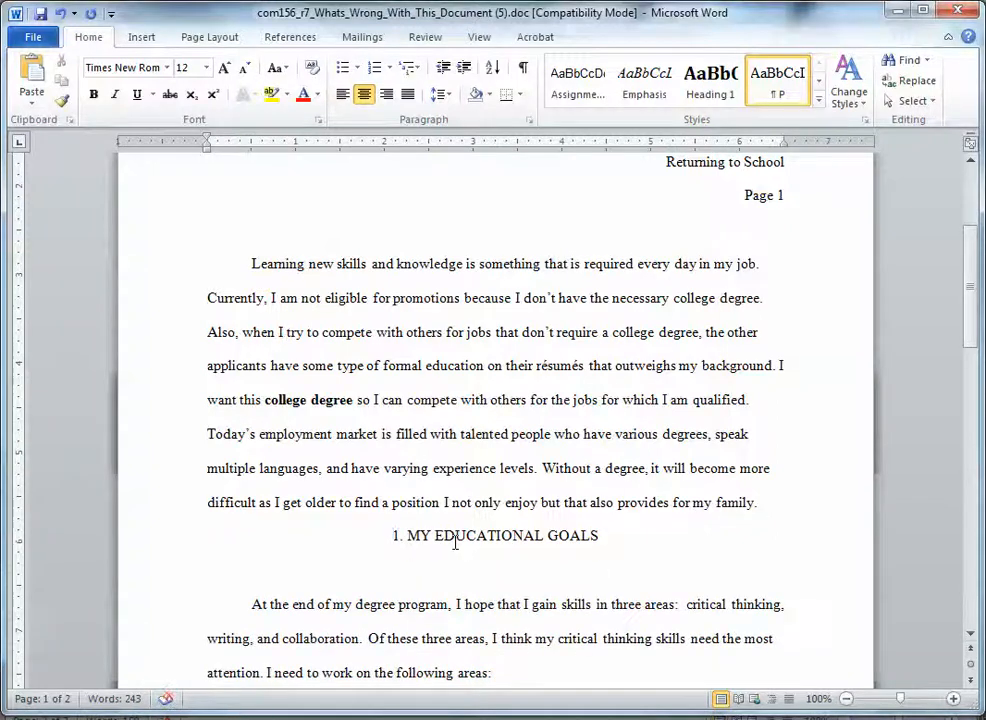
Change the numbered all-caps heading to "My Educational Goals" and remove the blank line below it.
key(shift+Down)
key(shift+Down)
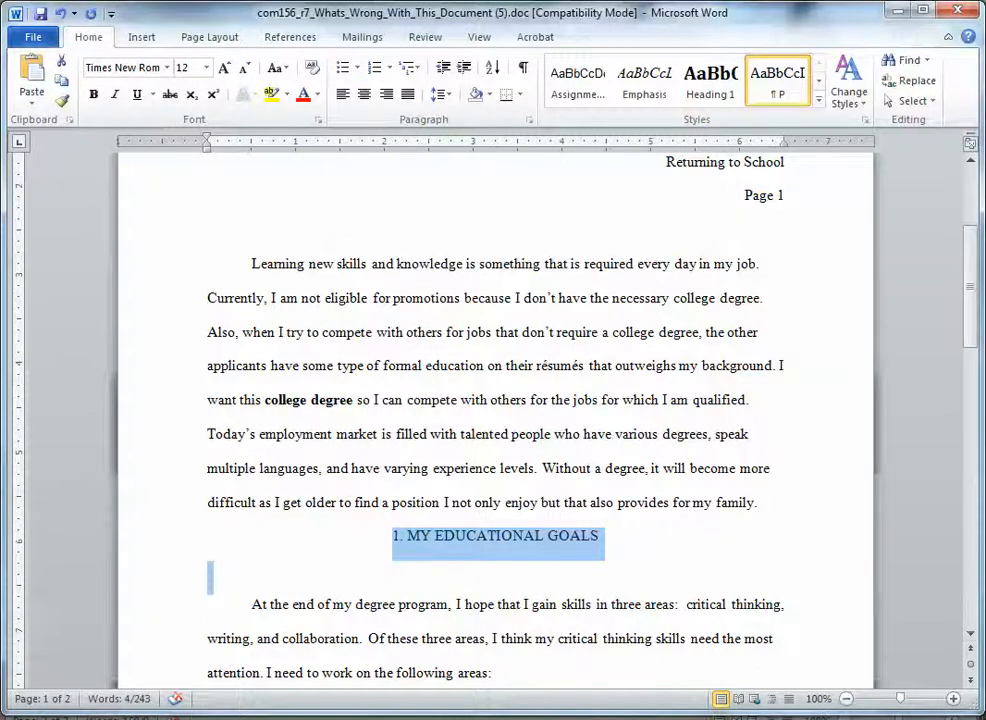
key(ctrl+z)
drag(430, 536, 528, 552)
click(524, 552)
click(577, 535)
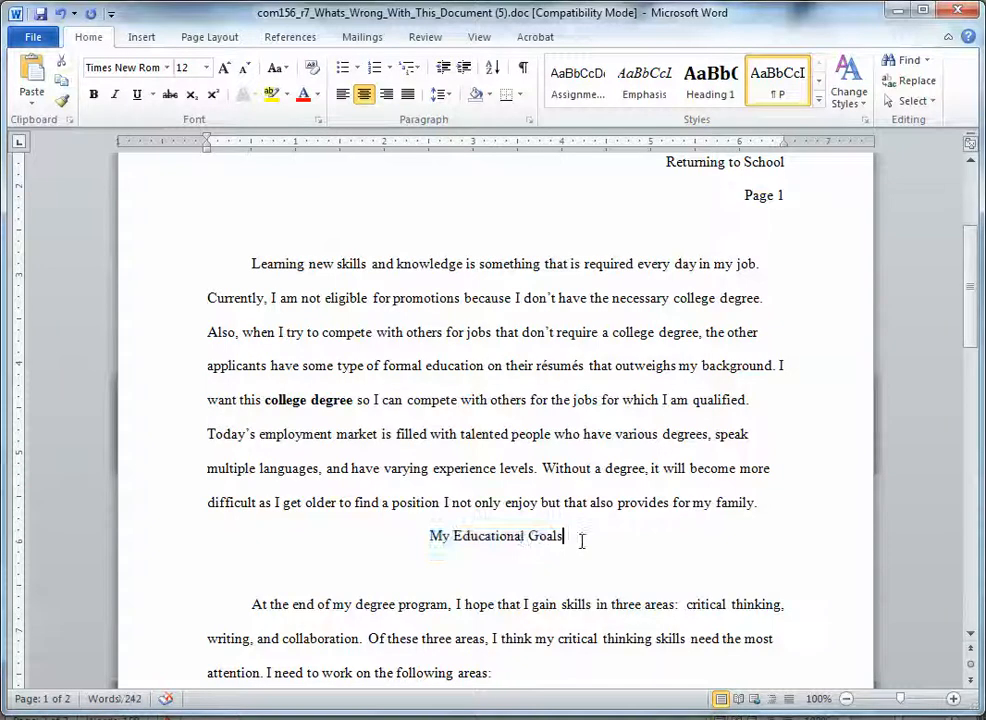
key(Delete)
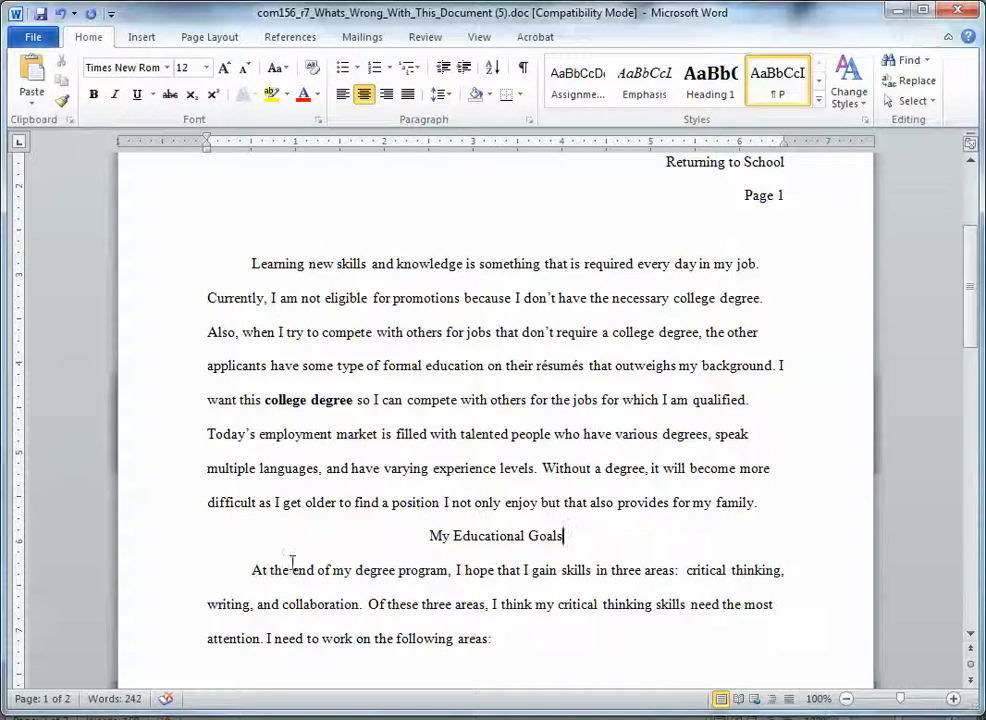
Make the "My Educational Goals" heading bold.
click(517, 553)
click(576, 558)
click(546, 558)
drag(432, 538, 564, 537)
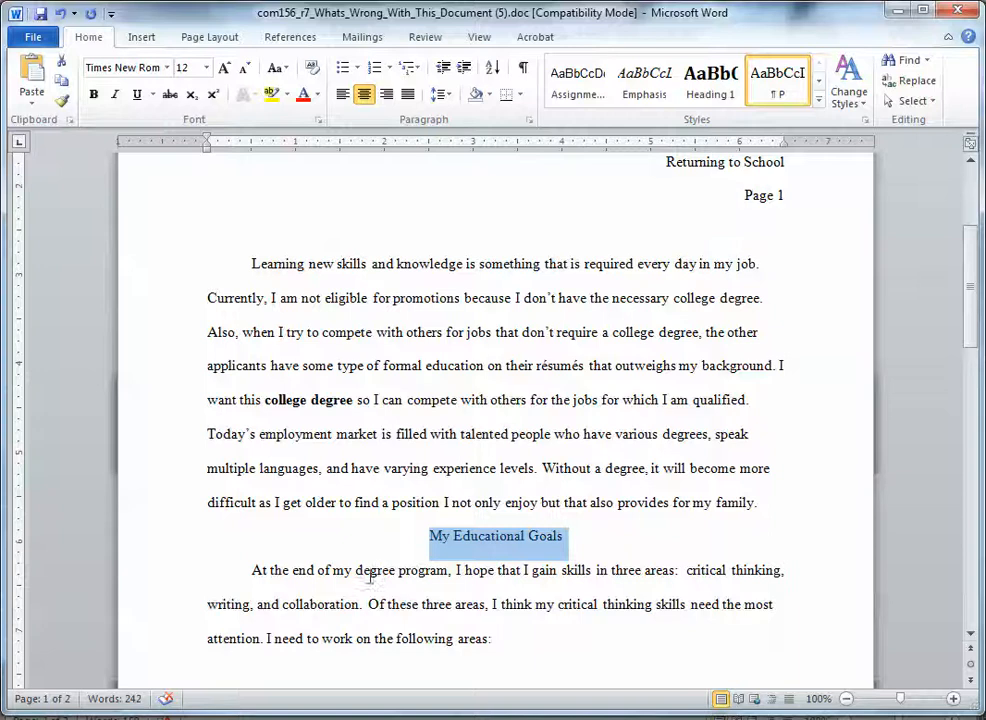
click(258, 569)
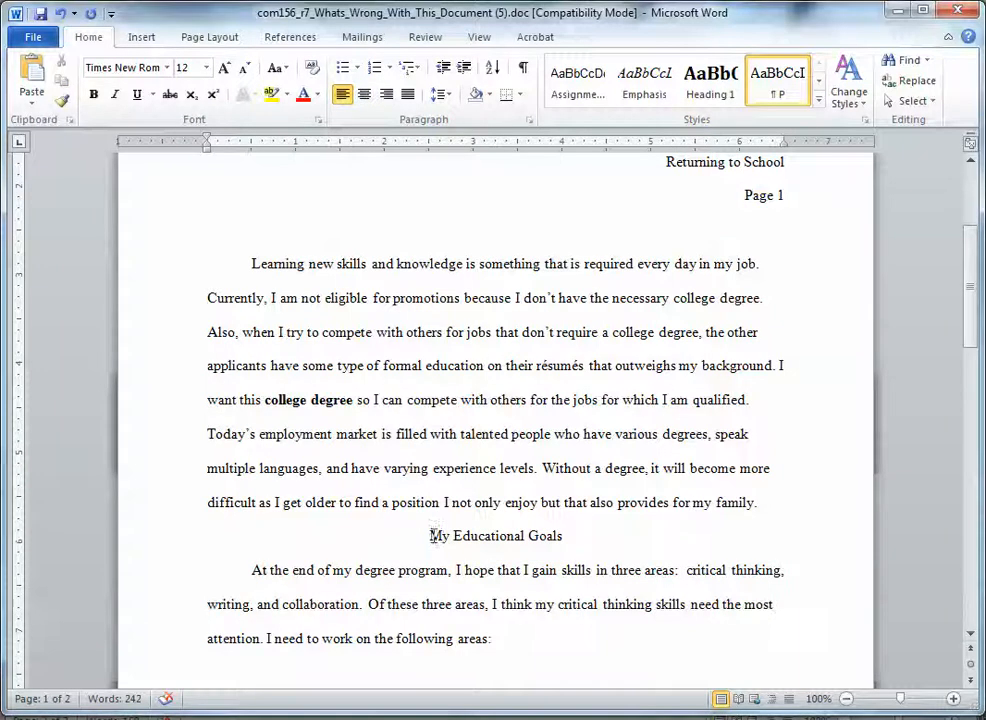
drag(431, 536, 596, 548)
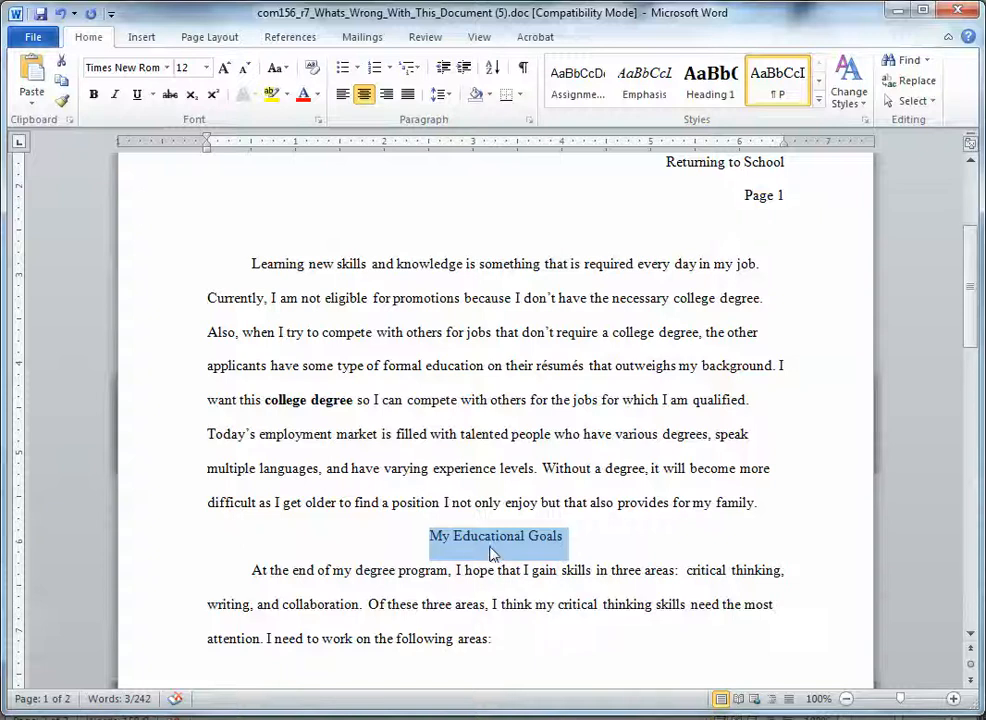
click(94, 94)
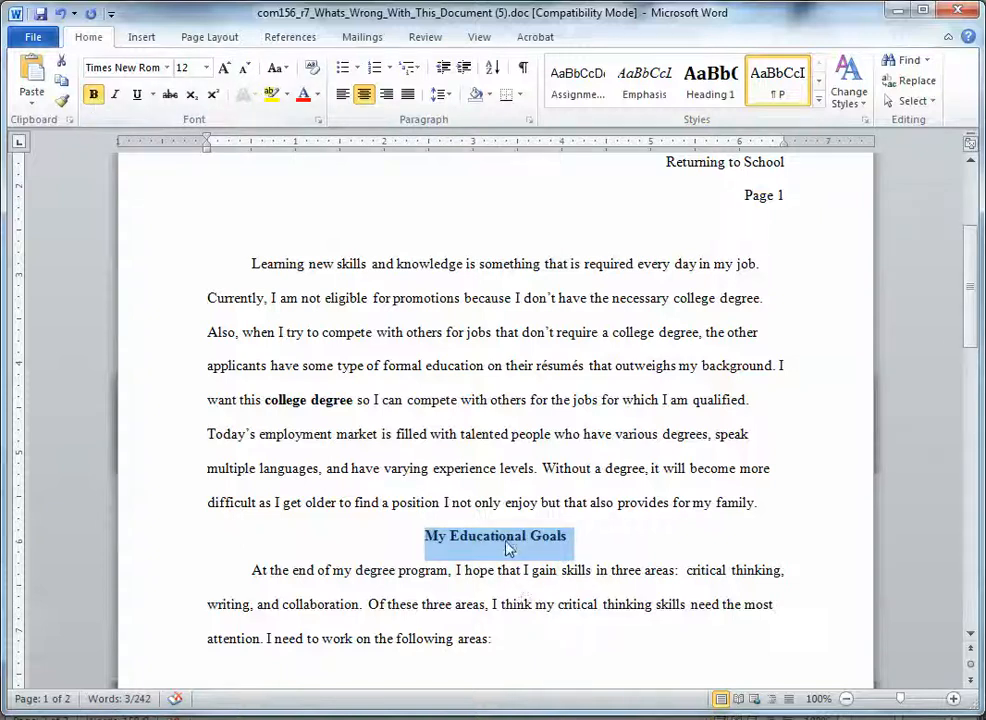
Remove the blank line above the numbered list, keeping its first item on its own numbered line.
drag(970, 308, 975, 367)
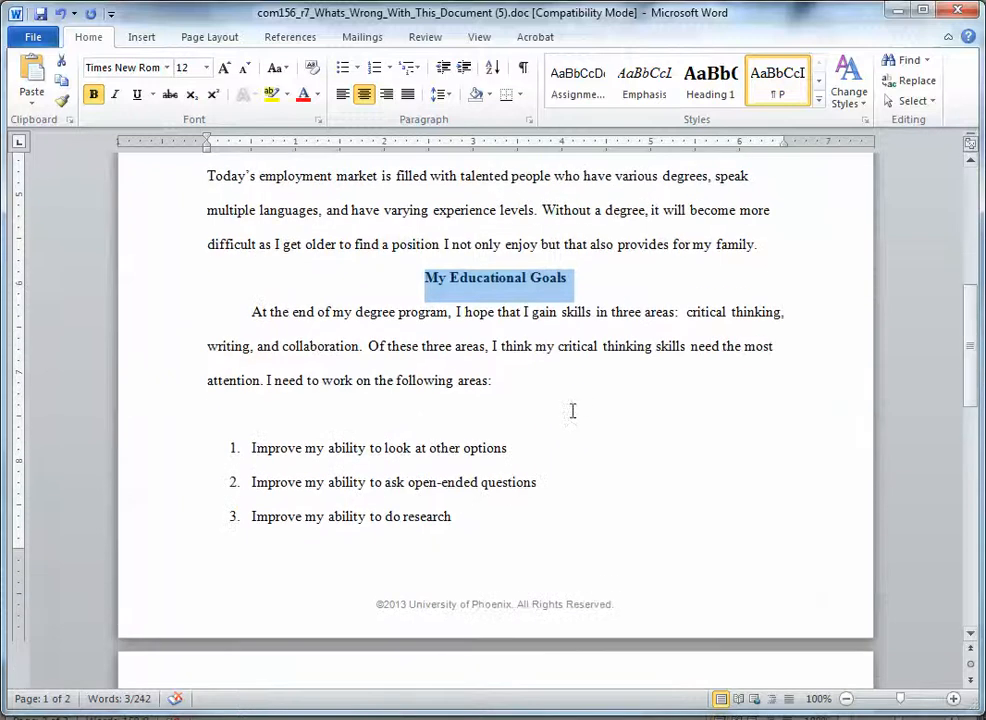
click(529, 400)
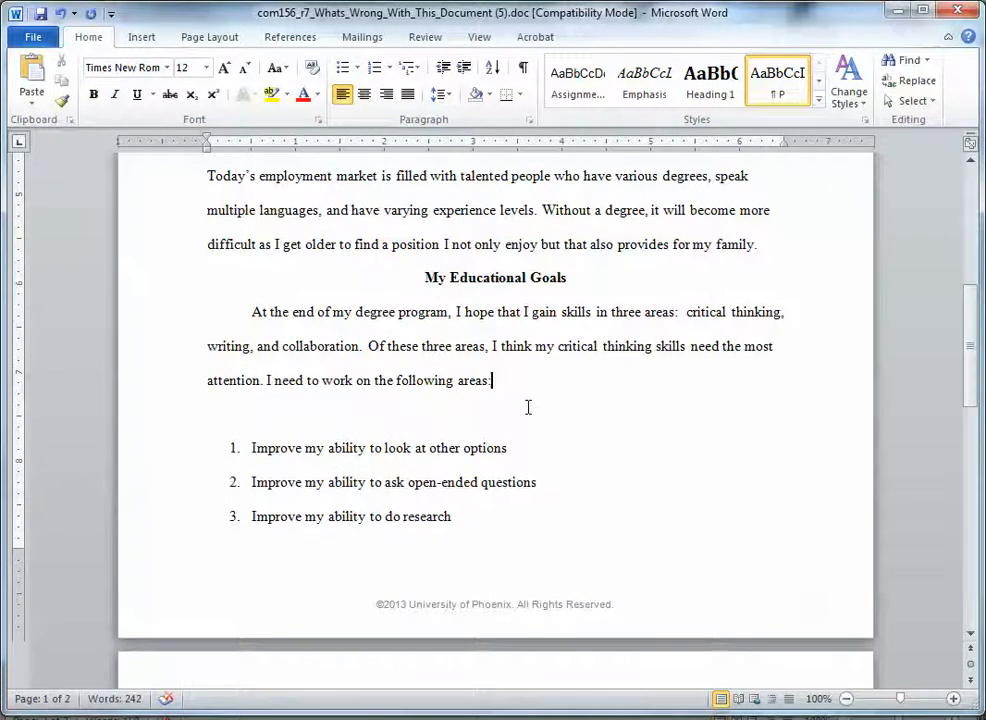
key(Delete)
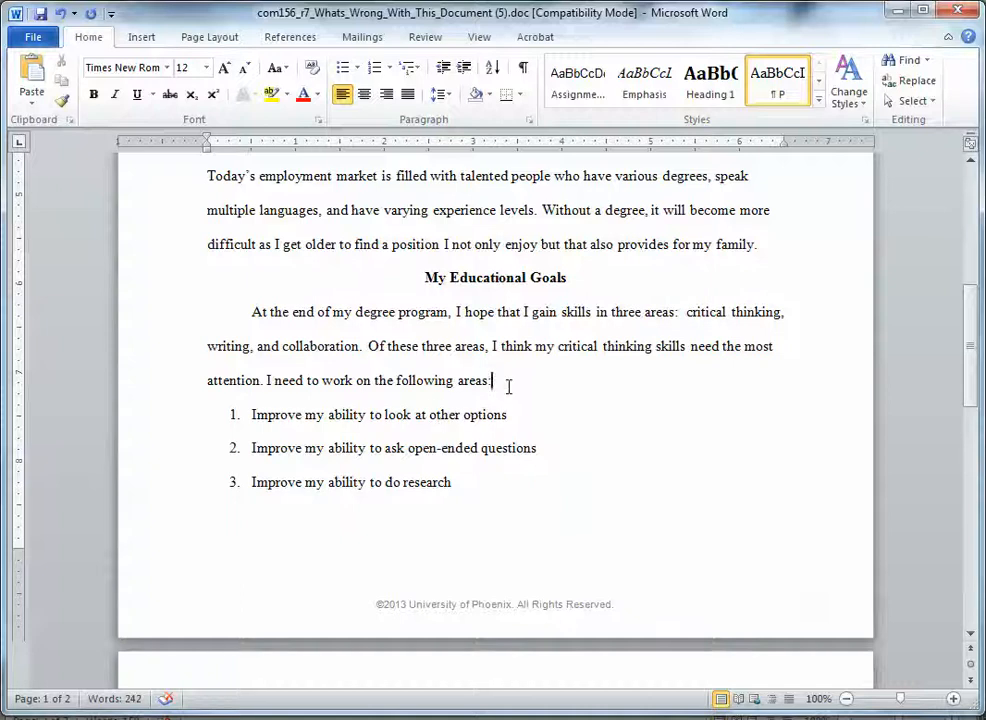
key(Delete)
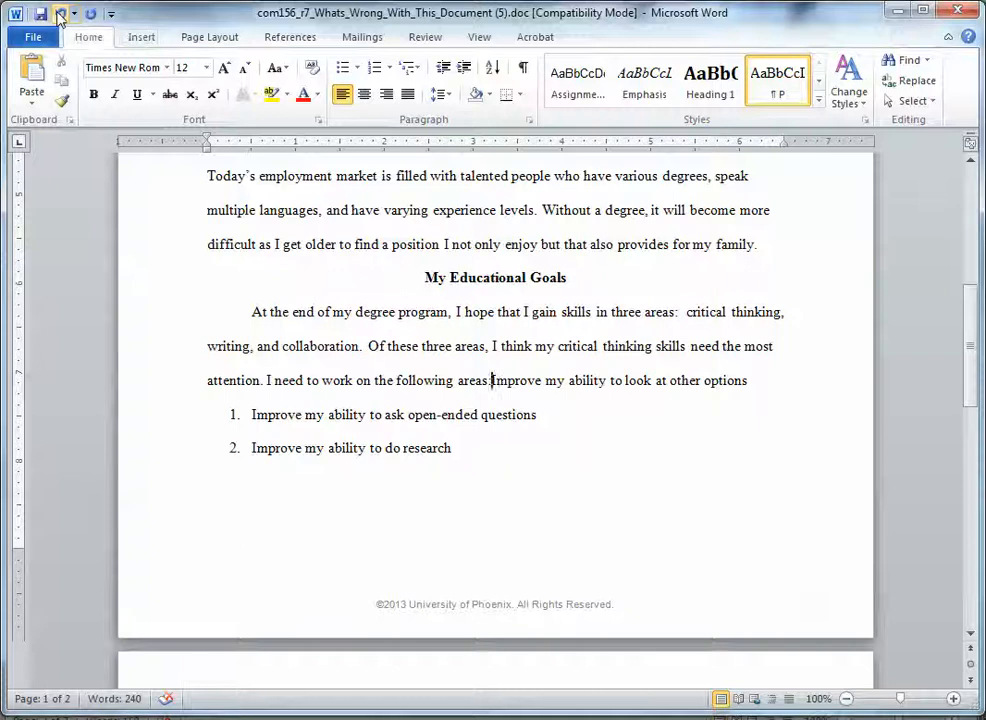
click(60, 14)
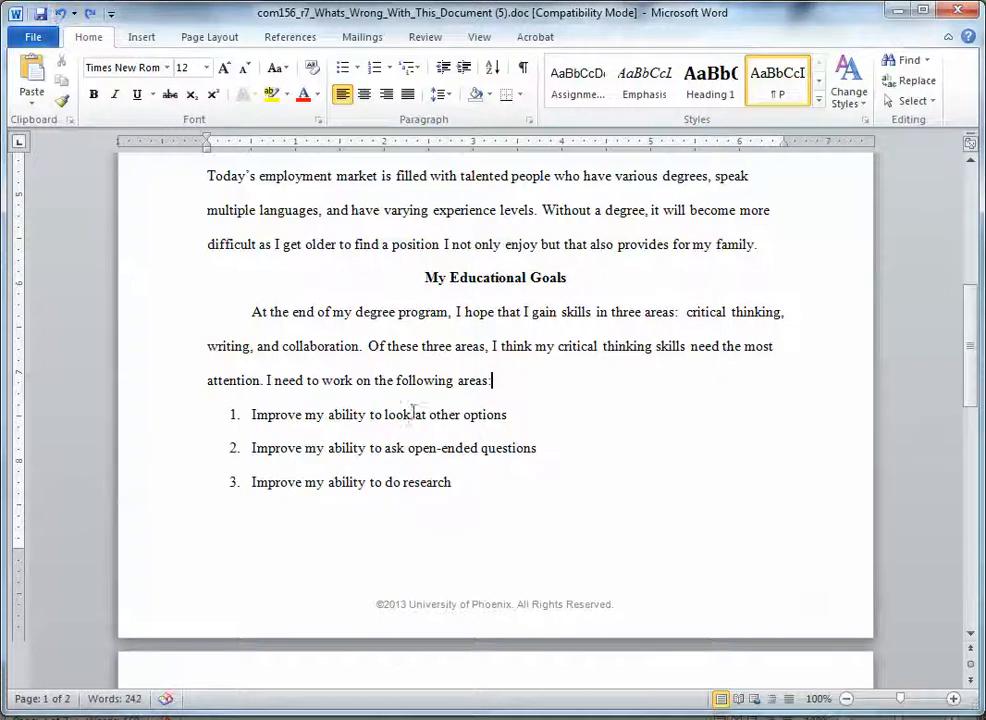
Change the three-item numbered list of improvement areas to a list with round bullets.
click(252, 414)
drag(252, 414, 453, 482)
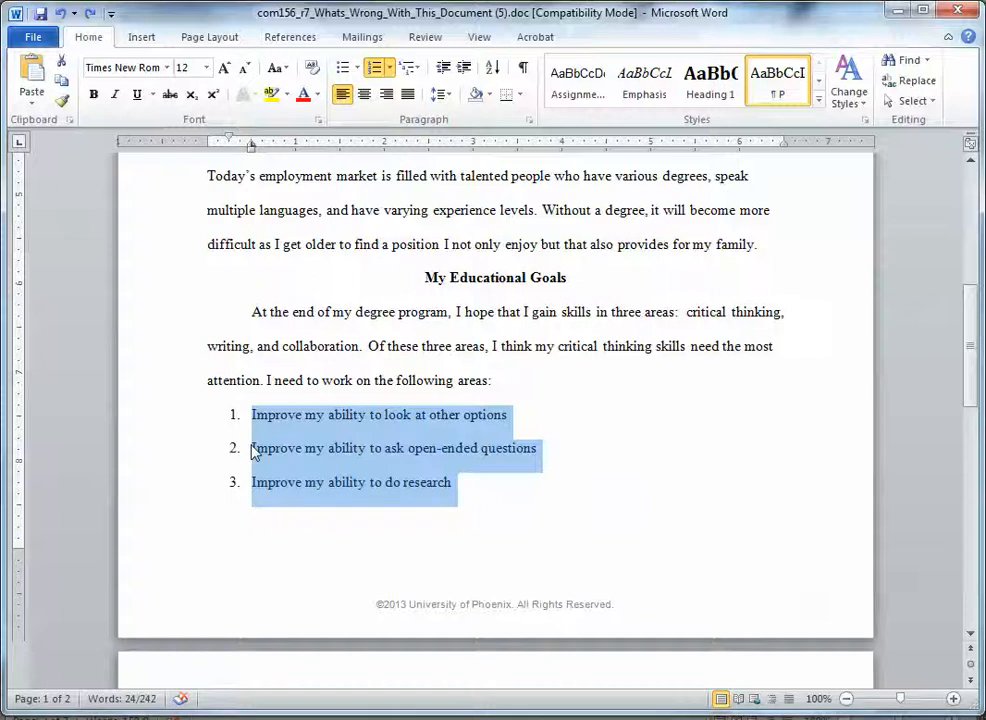
click(358, 70)
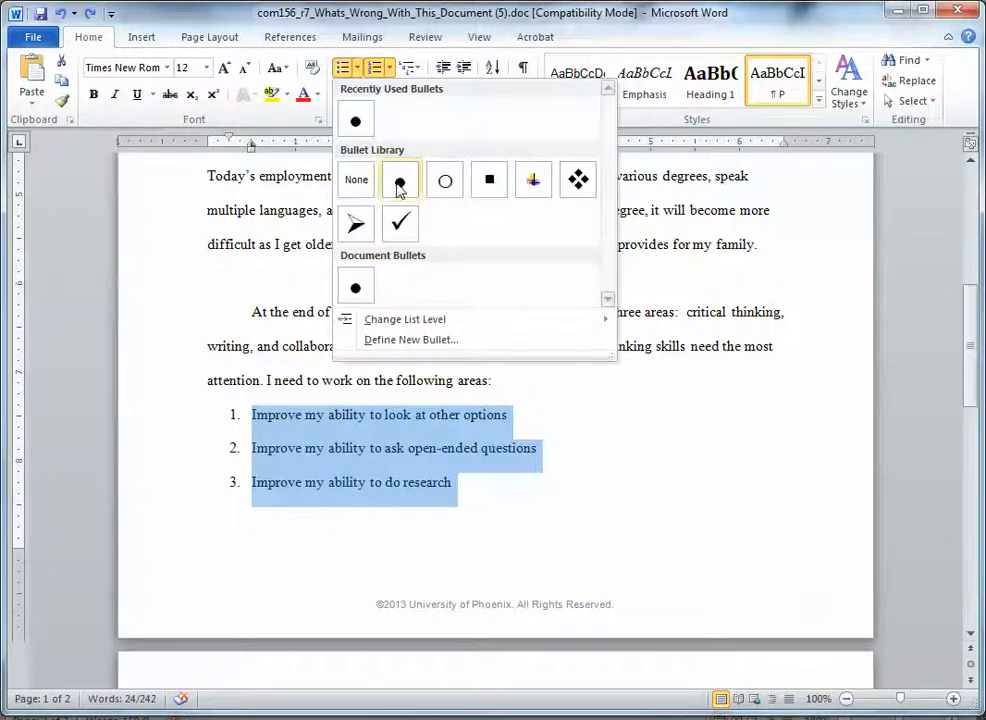
click(398, 180)
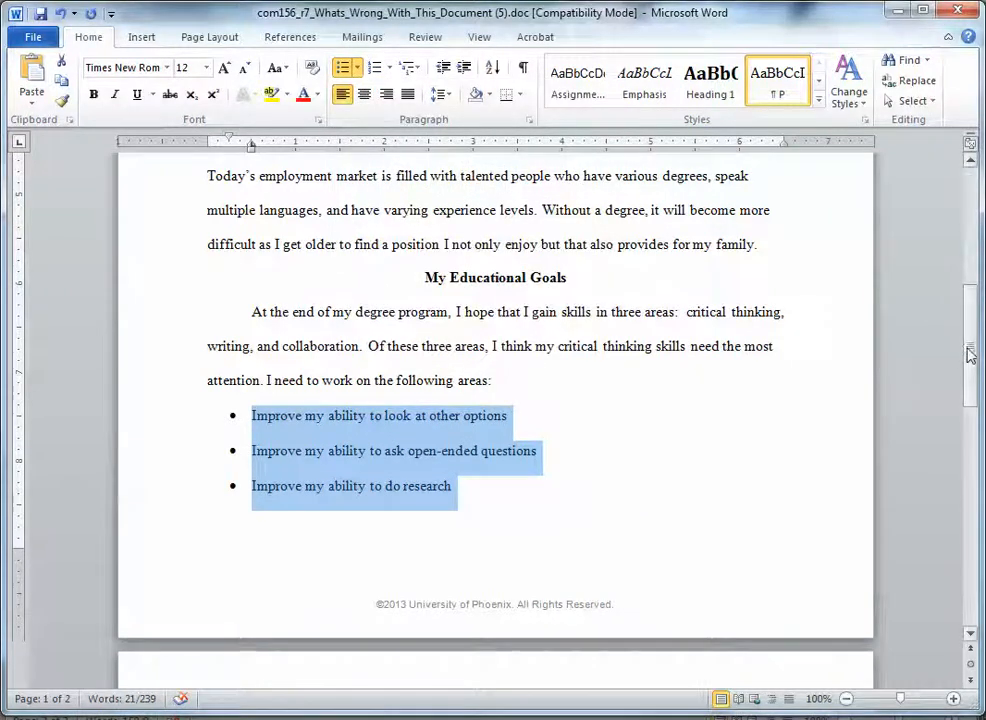
Copy the corrected body text from the first paragraph through the bulleted list and switch to the Week 3 Correctly Formatted Document.
drag(968, 350, 969, 284)
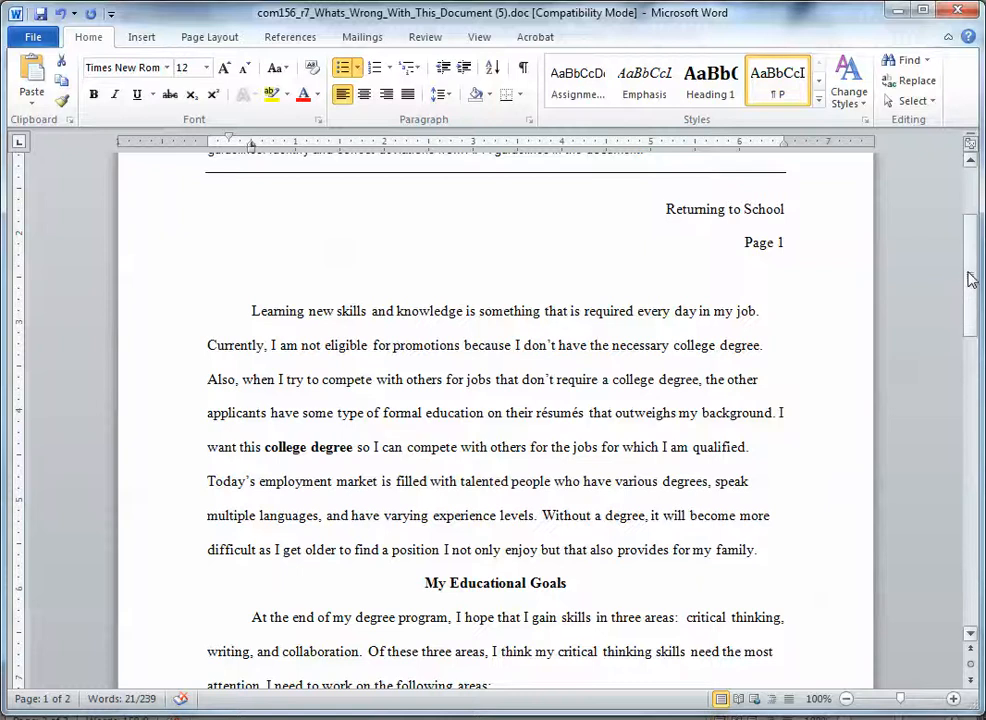
scroll(416, 295, down, 3)
click(374, 295)
drag(240, 196, 475, 524)
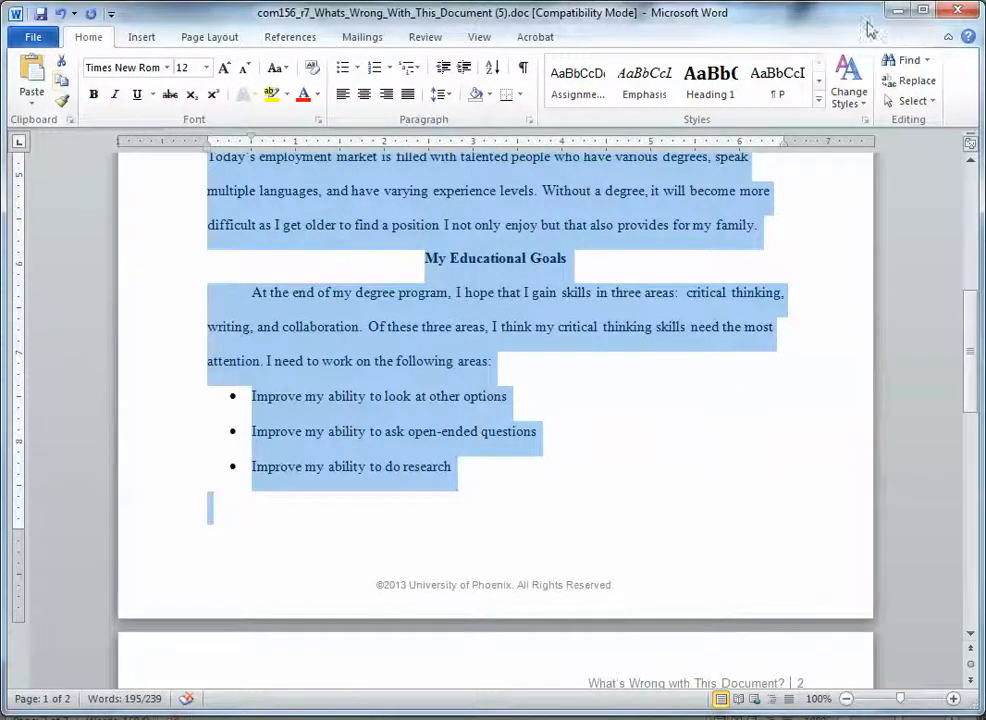
click(893, 10)
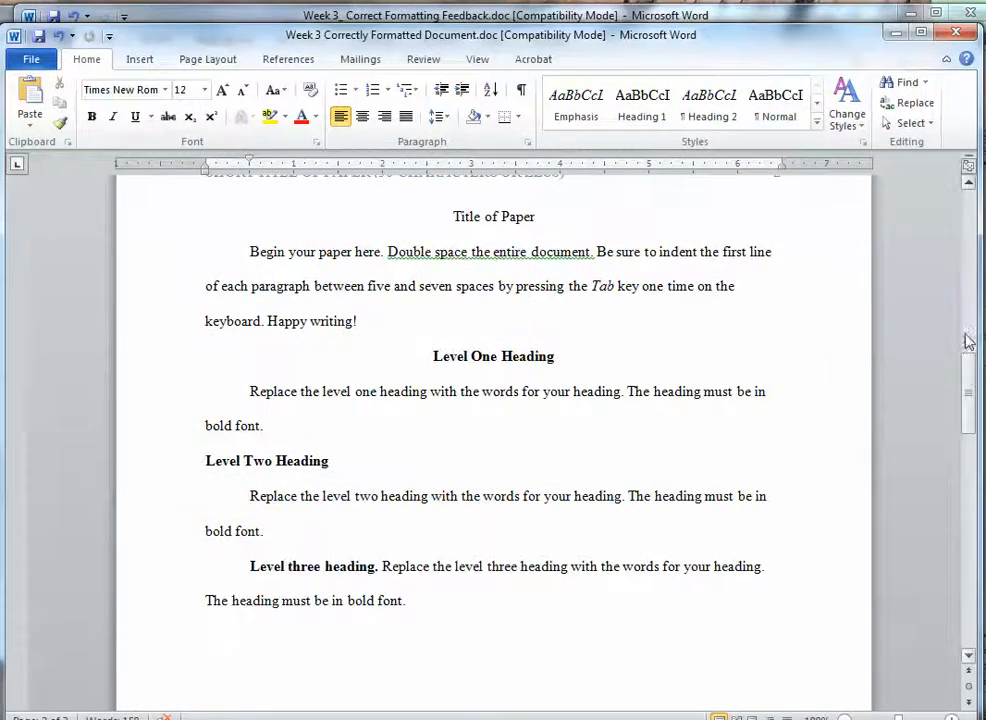
Examine how the APA template formats the paper title, indented paragraphs, and level one, two and three headings.
mouse_move(970, 378)
mouse_down()
mouse_move(970, 268)
mouse_move(971, 356)
mouse_up()
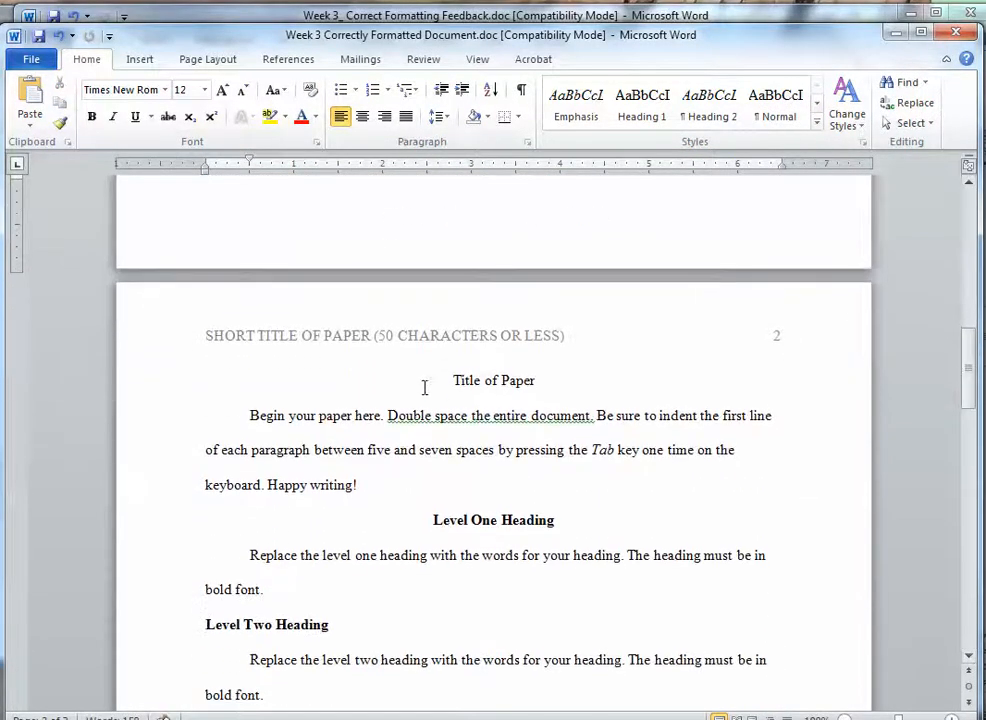
click(436, 381)
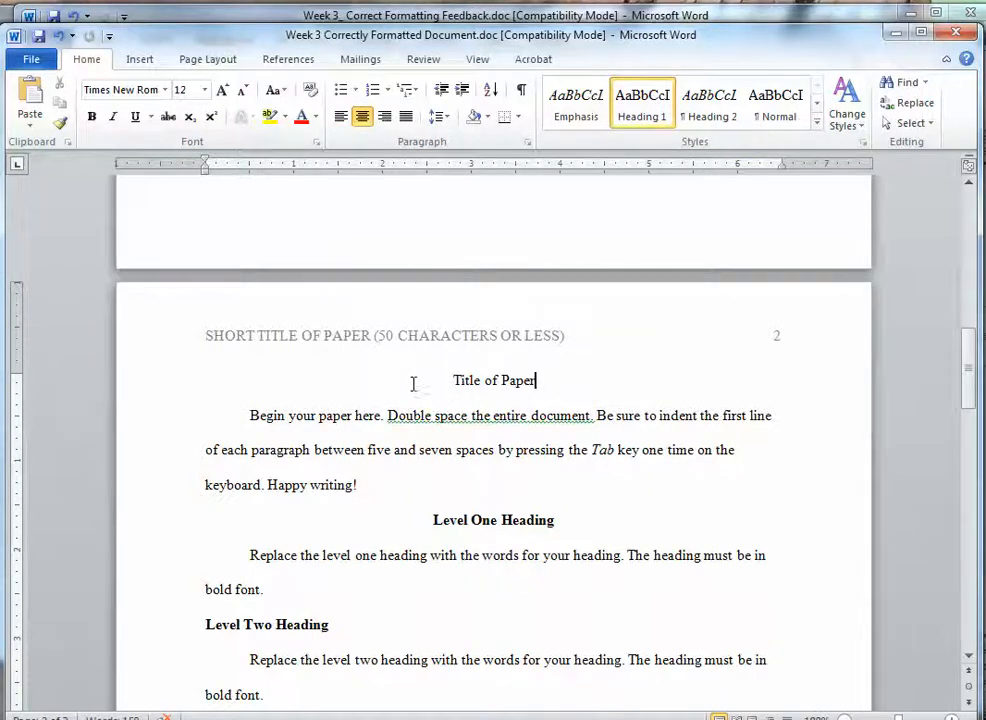
drag(451, 381, 517, 385)
click(251, 418)
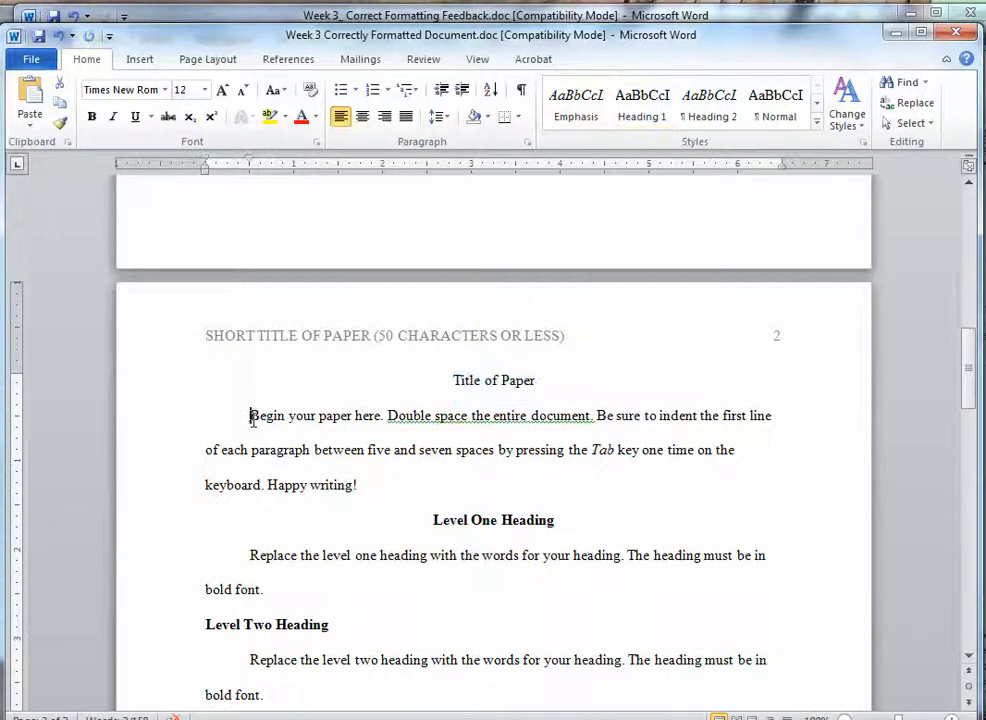
drag(429, 519, 554, 521)
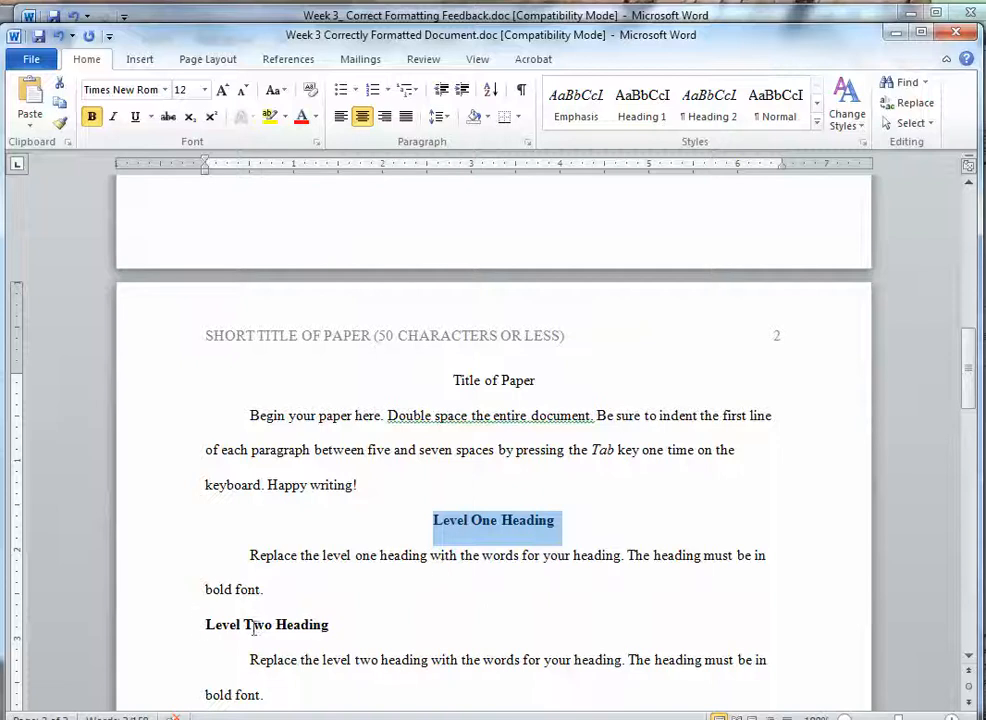
drag(201, 624, 330, 625)
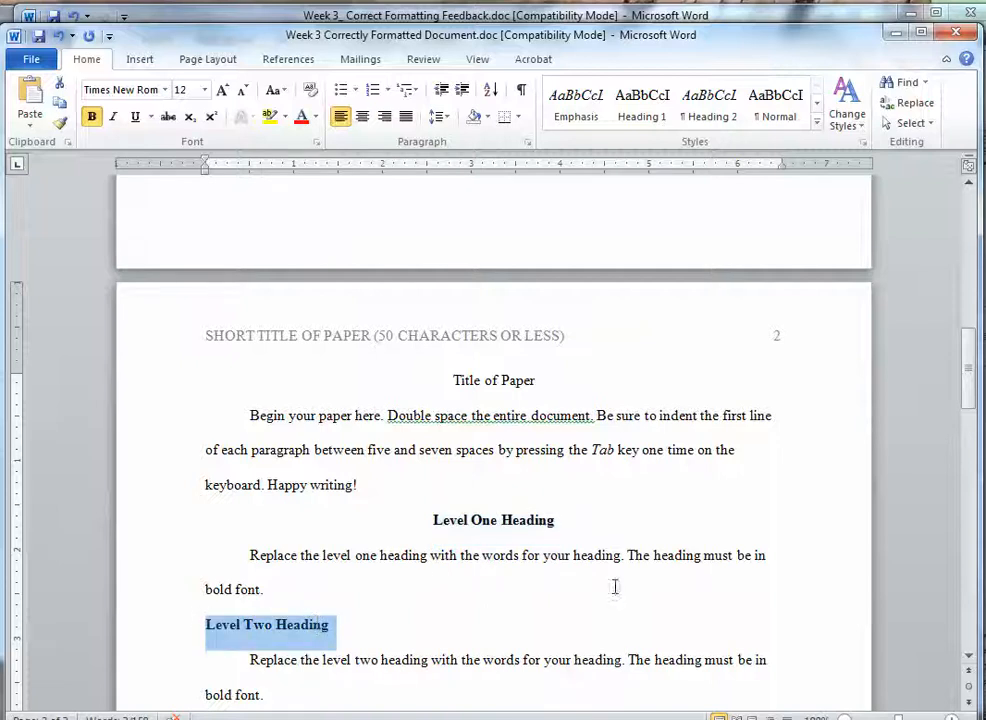
drag(967, 365, 968, 378)
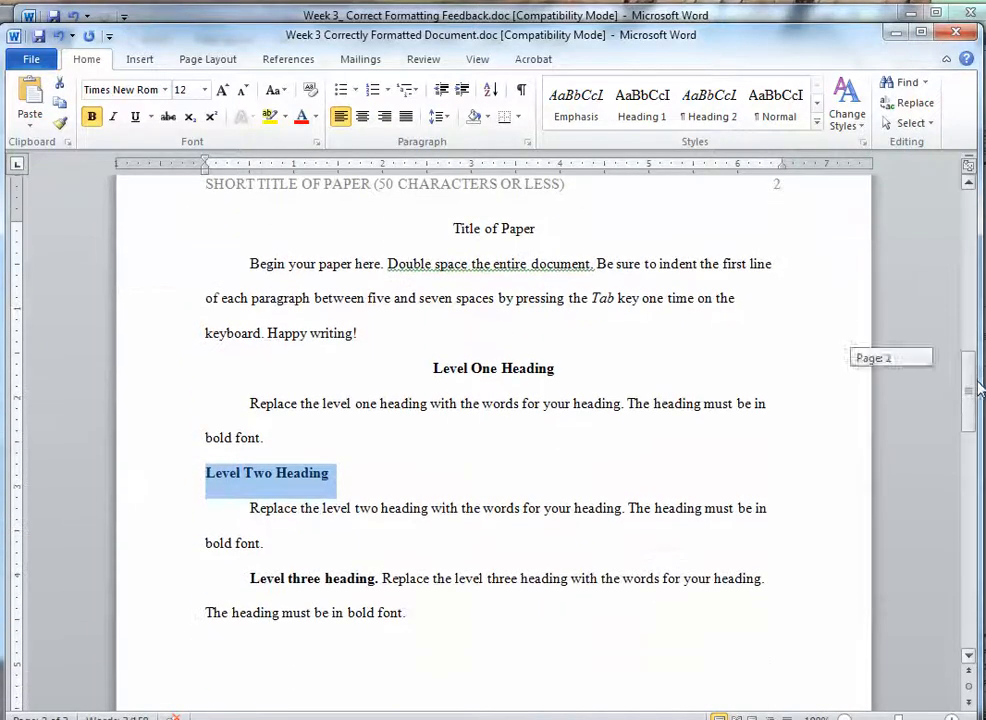
click(305, 476)
click(203, 474)
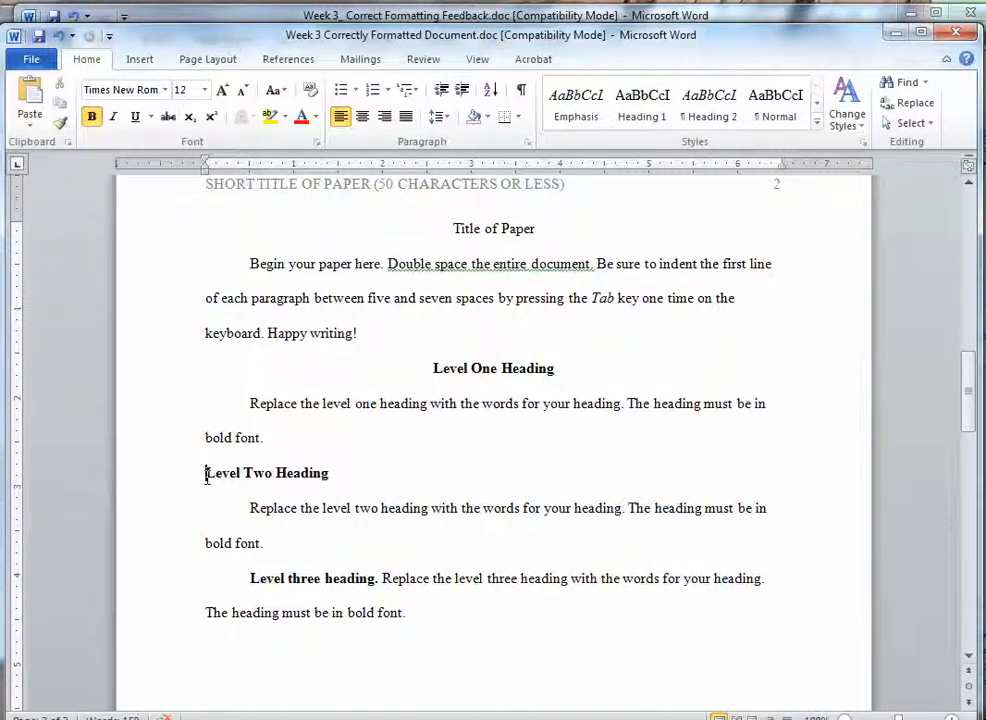
click(251, 509)
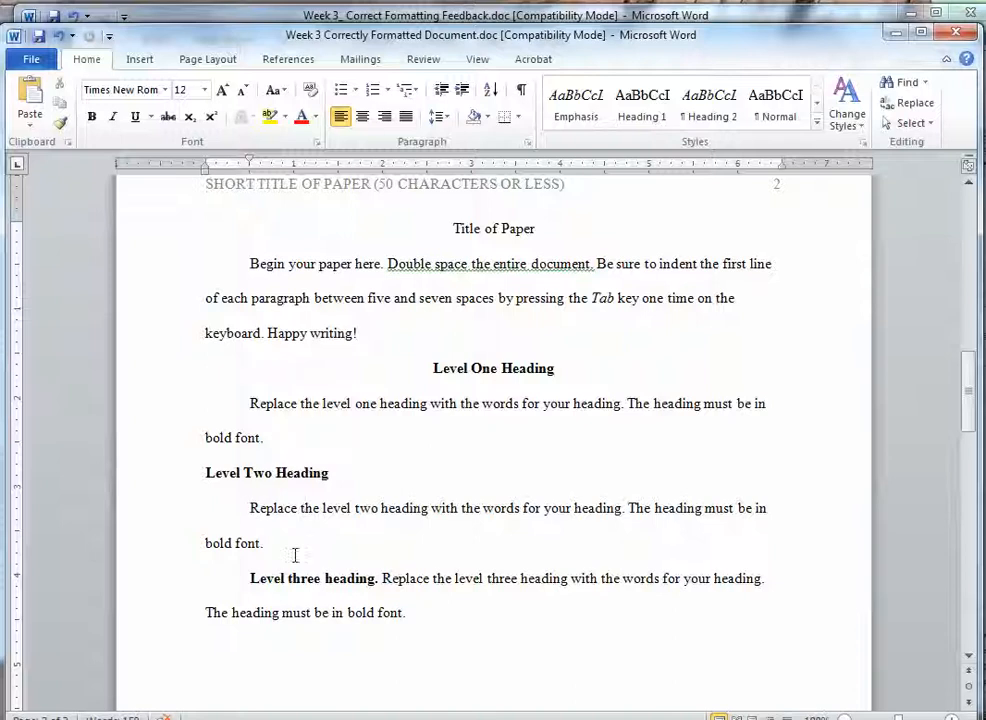
click(243, 472)
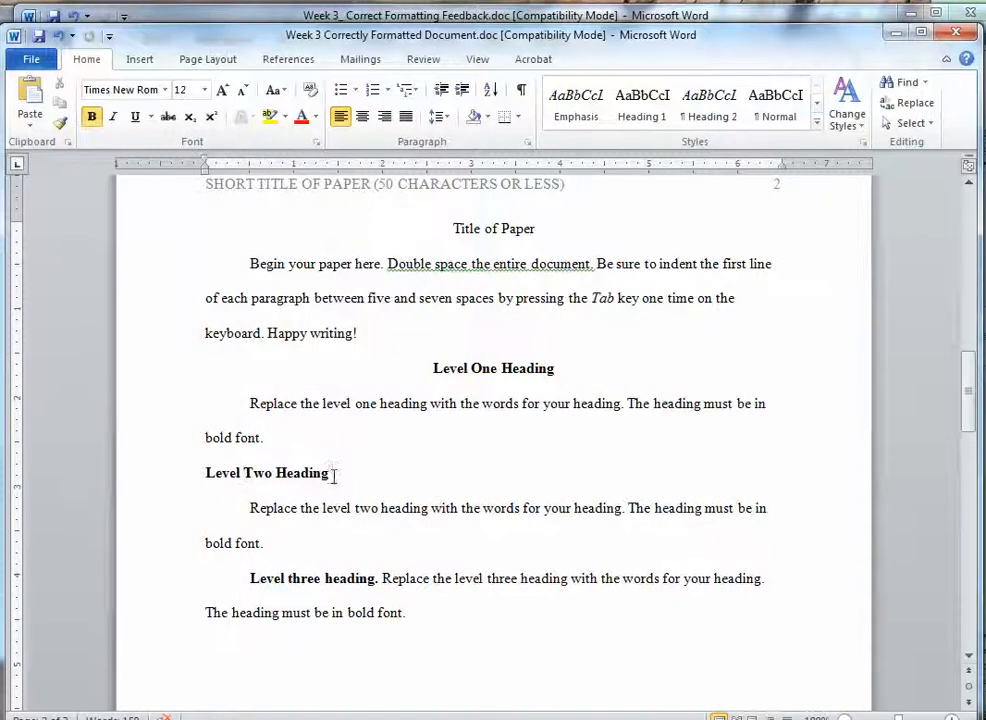
drag(206, 476, 346, 487)
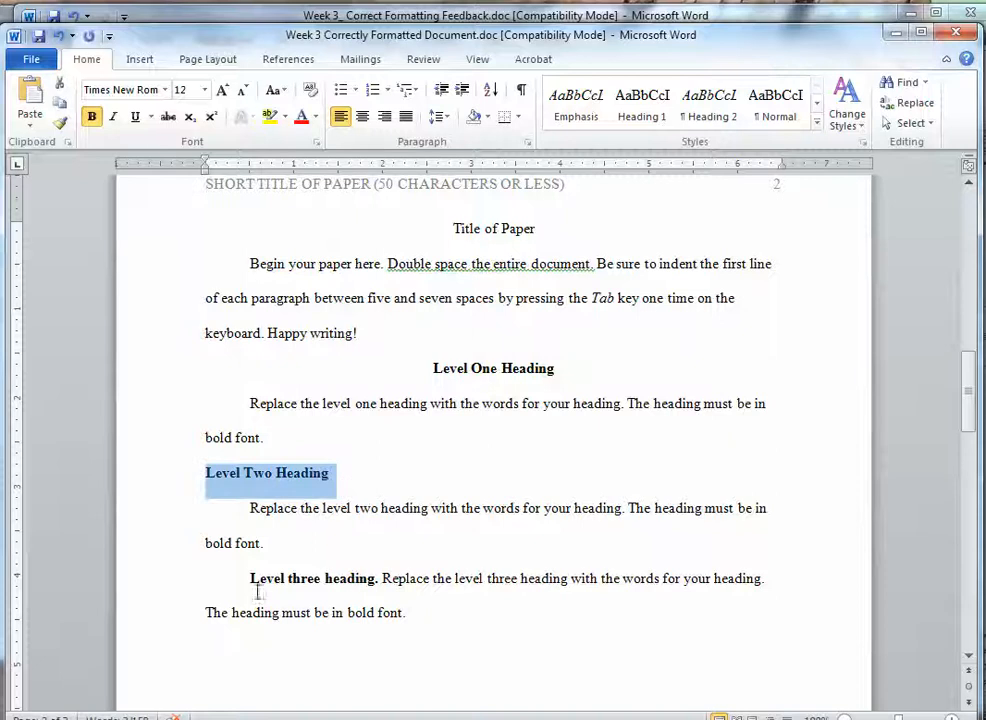
drag(250, 582, 352, 590)
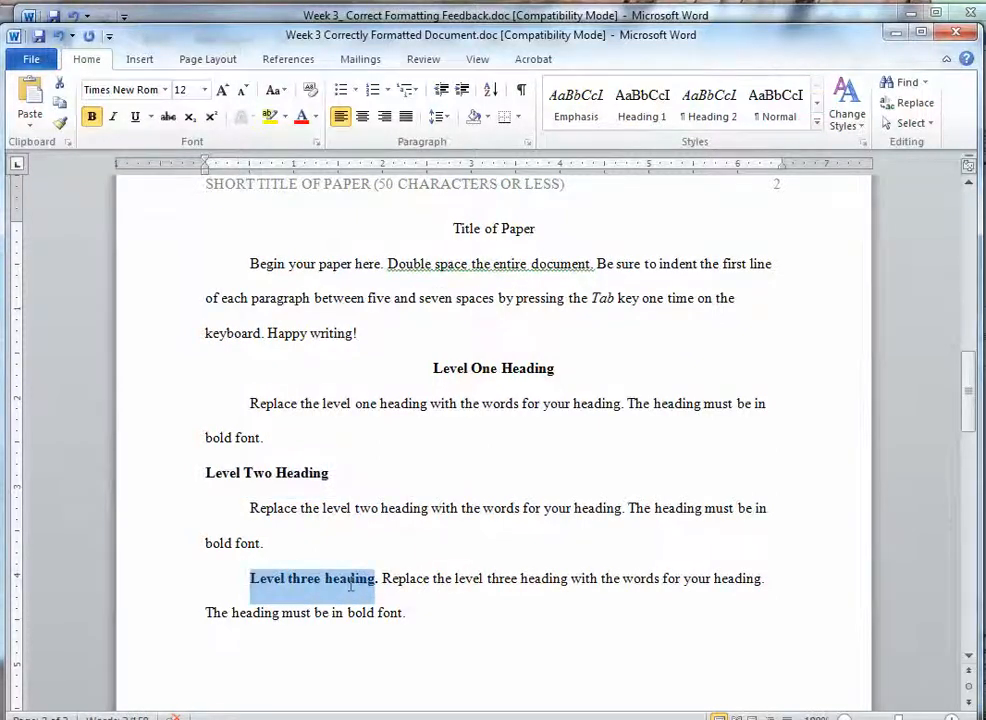
click(251, 584)
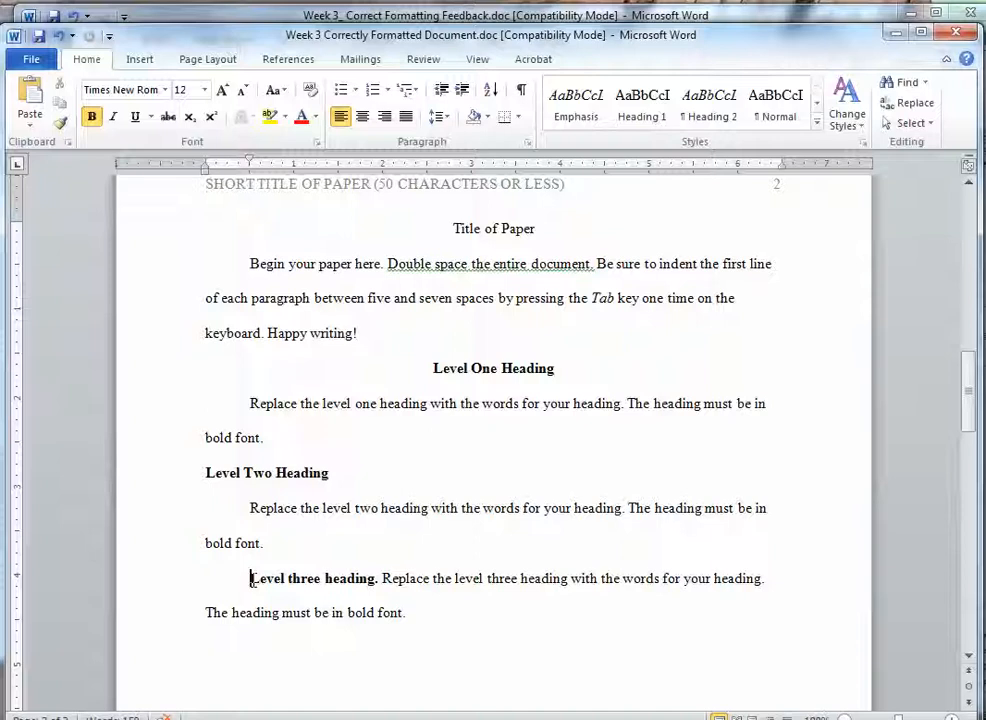
drag(251, 580, 375, 580)
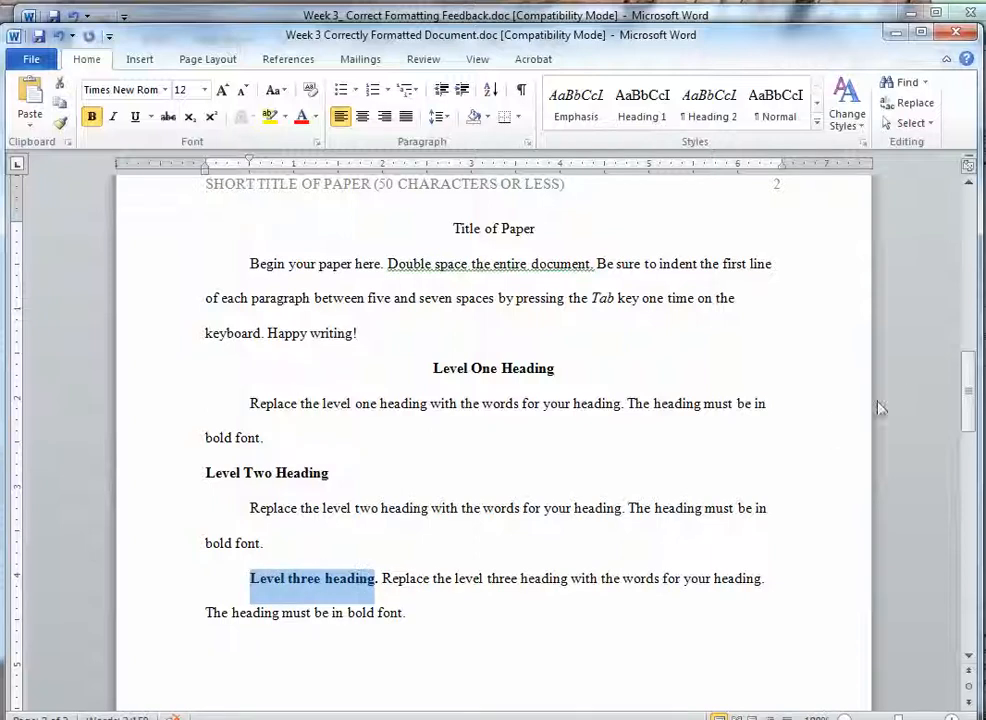
Paste the copied body text before "Title of Paper" on page 2 of the template, keeping its source formatting.
mouse_move(968, 395)
mouse_down()
mouse_move(970, 408)
mouse_move(978, 348)
mouse_move(966, 277)
mouse_move(966, 380)
mouse_up()
click(449, 297)
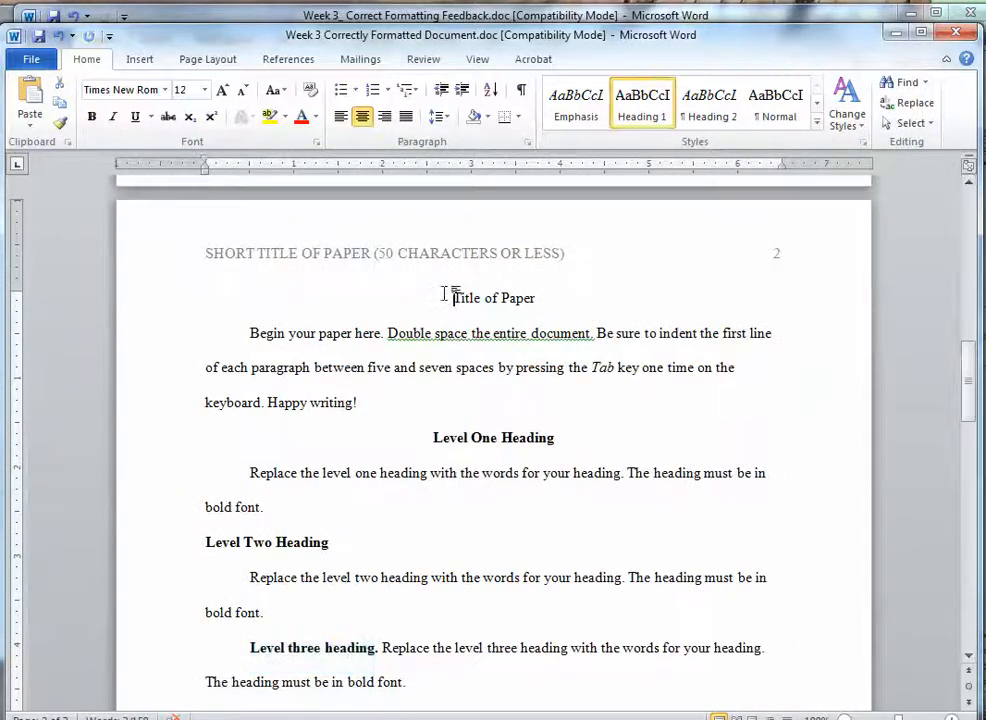
click(30, 119)
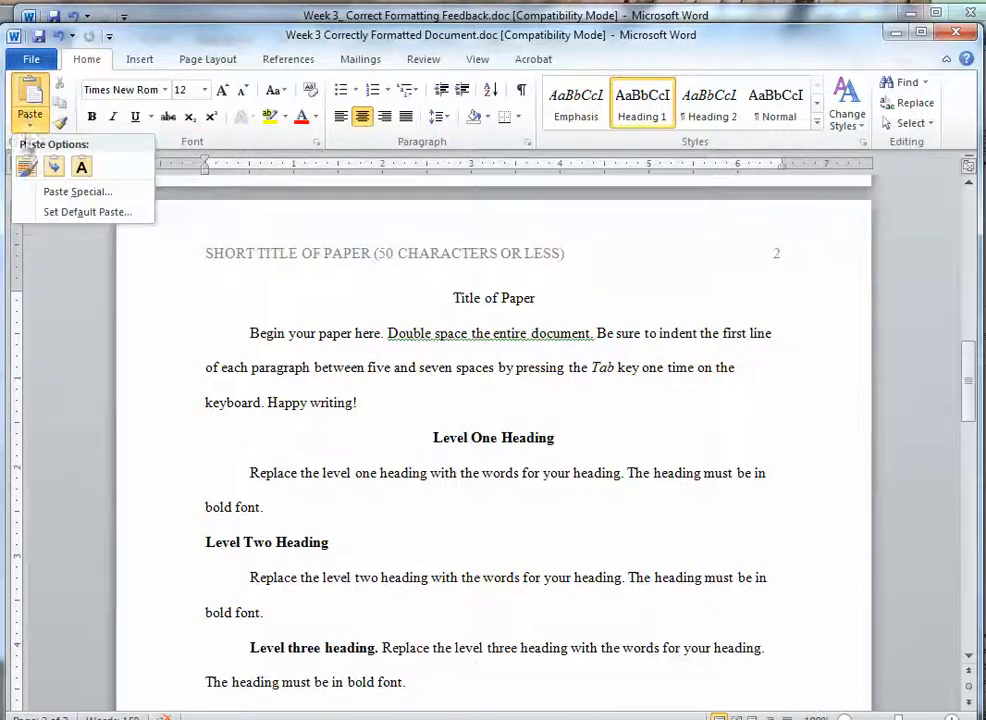
click(26, 166)
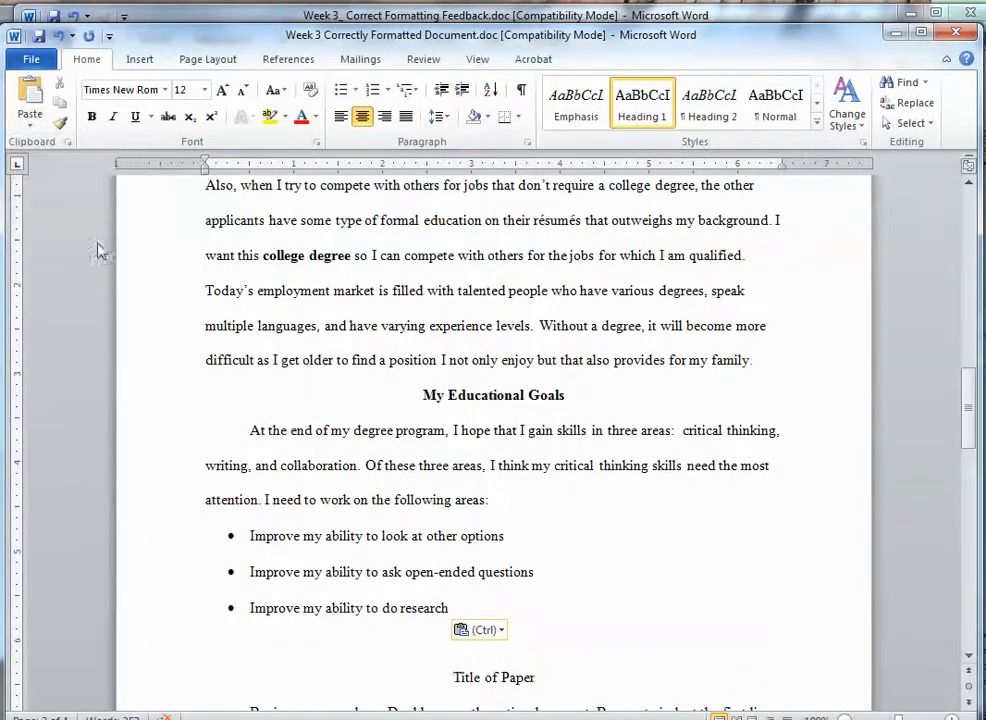
Delete the template's level one, two and three heading sections and the trailing blank lines after "Happy writing!".
drag(965, 383, 966, 404)
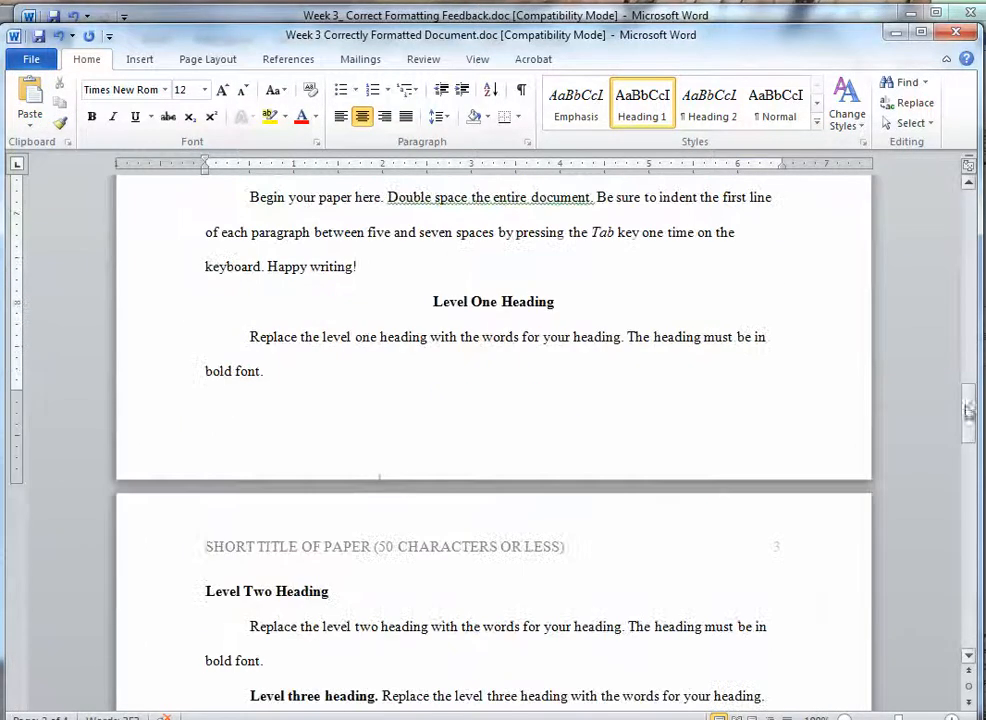
drag(358, 266, 555, 680)
key(F12)
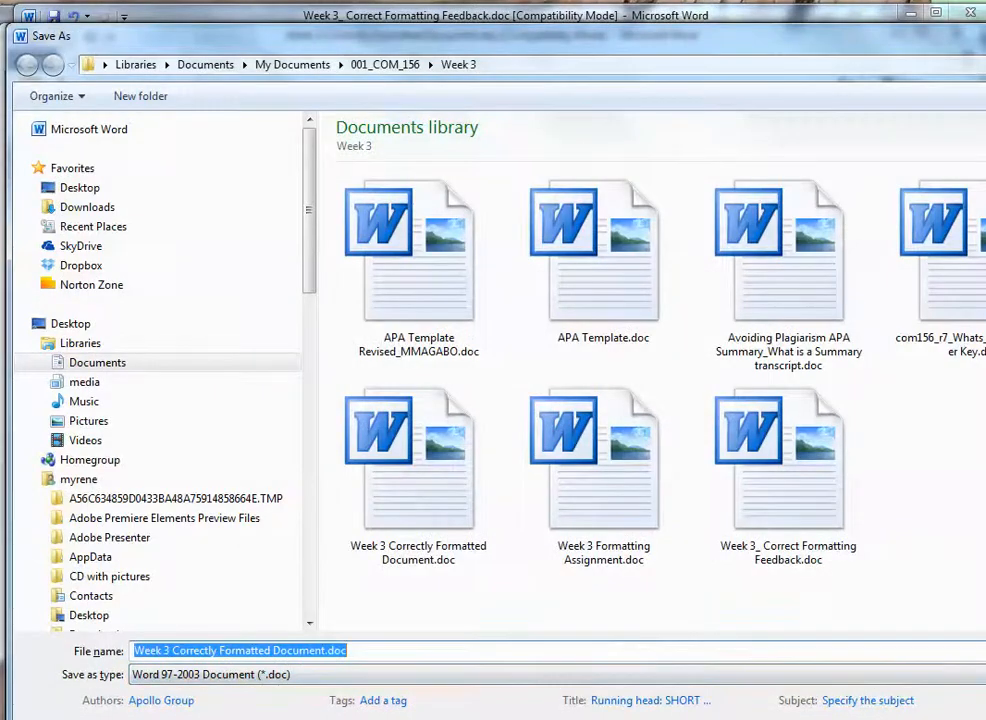
key(Return)
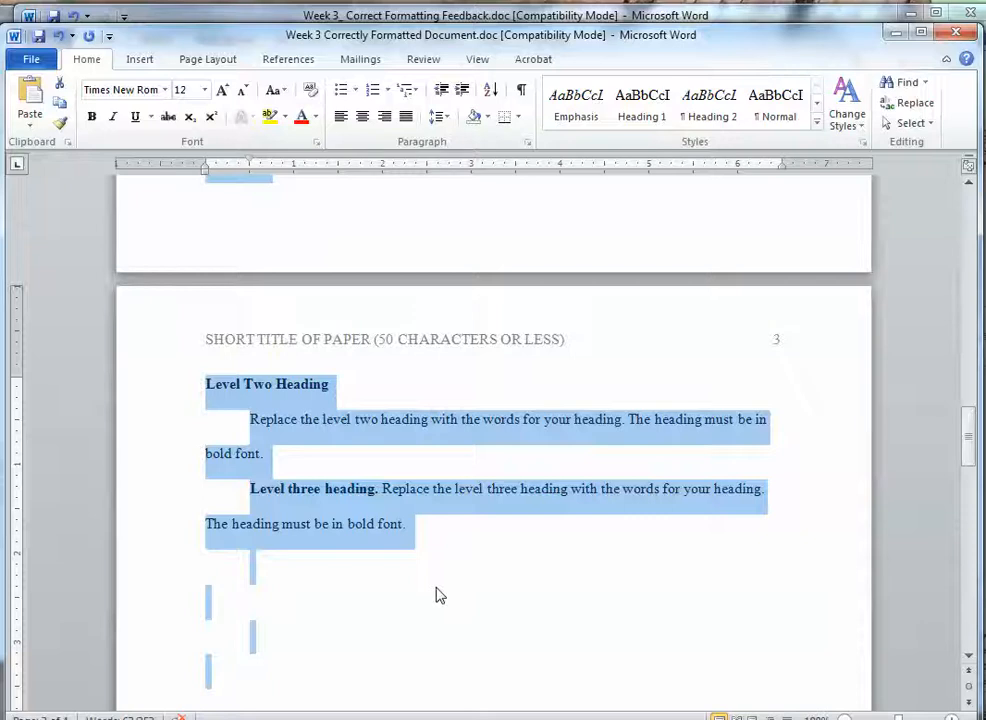
key(Delete)
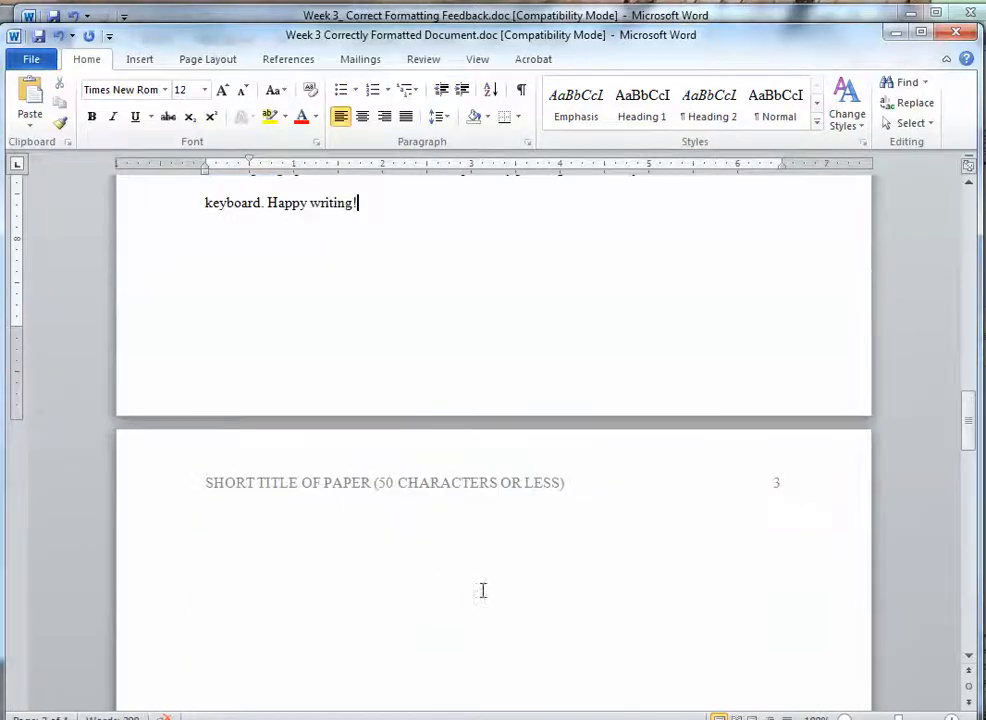
Delete the leftover "Title of Paper" line and its instruction paragraph below the pasted bulleted list.
drag(963, 415, 970, 390)
drag(455, 333, 464, 442)
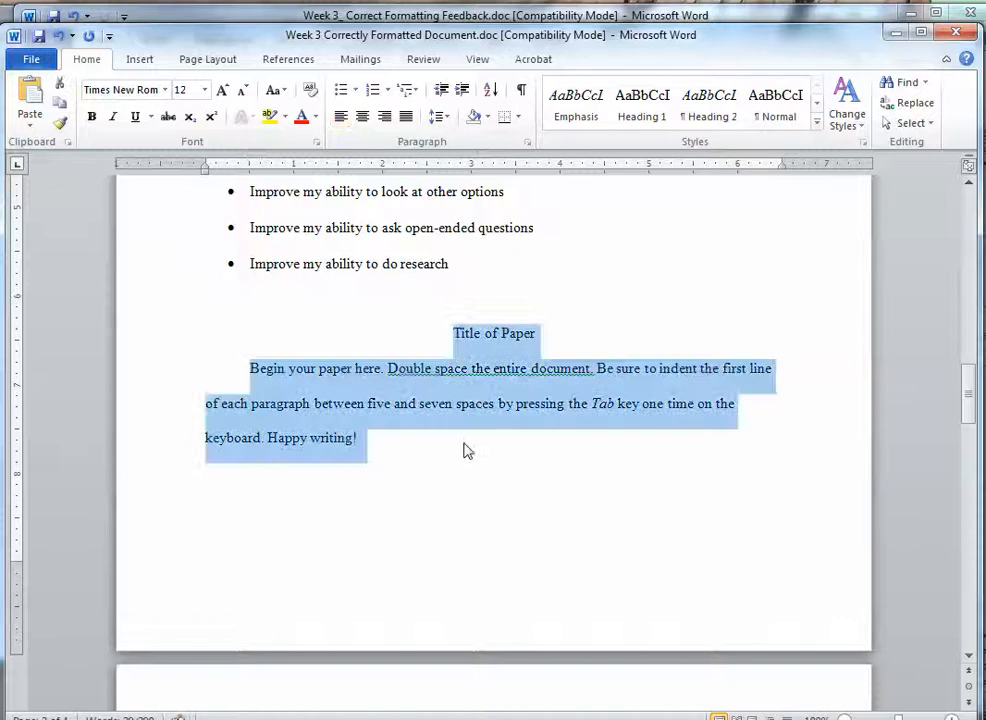
key(Delete)
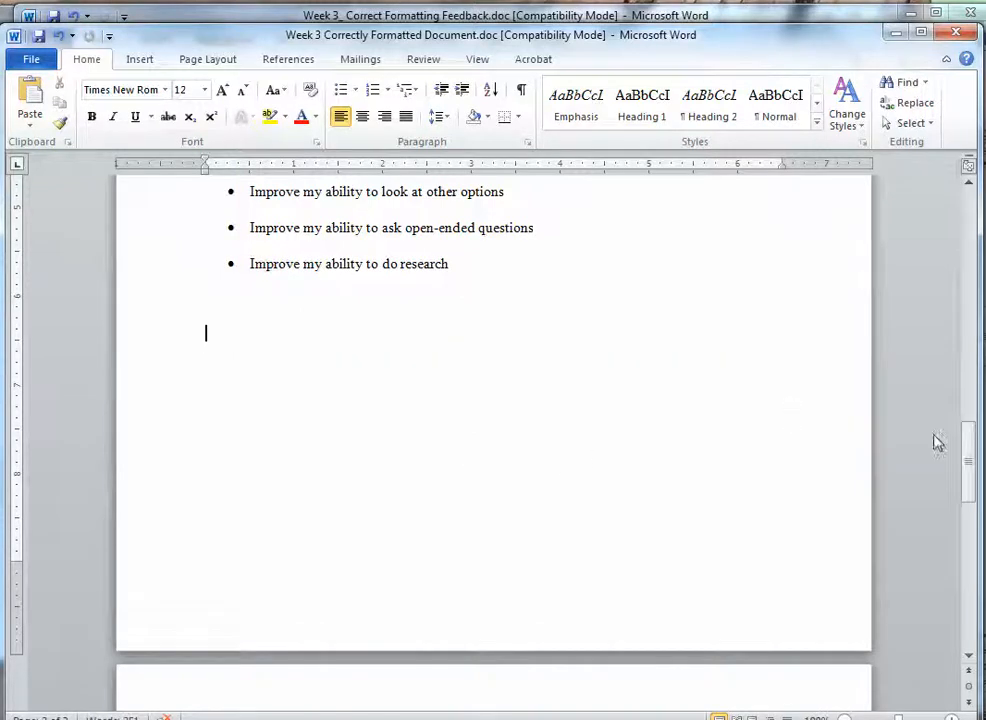
Replace the "Title of Paper" placeholder on the title page with "Returning to School".
drag(969, 440, 971, 227)
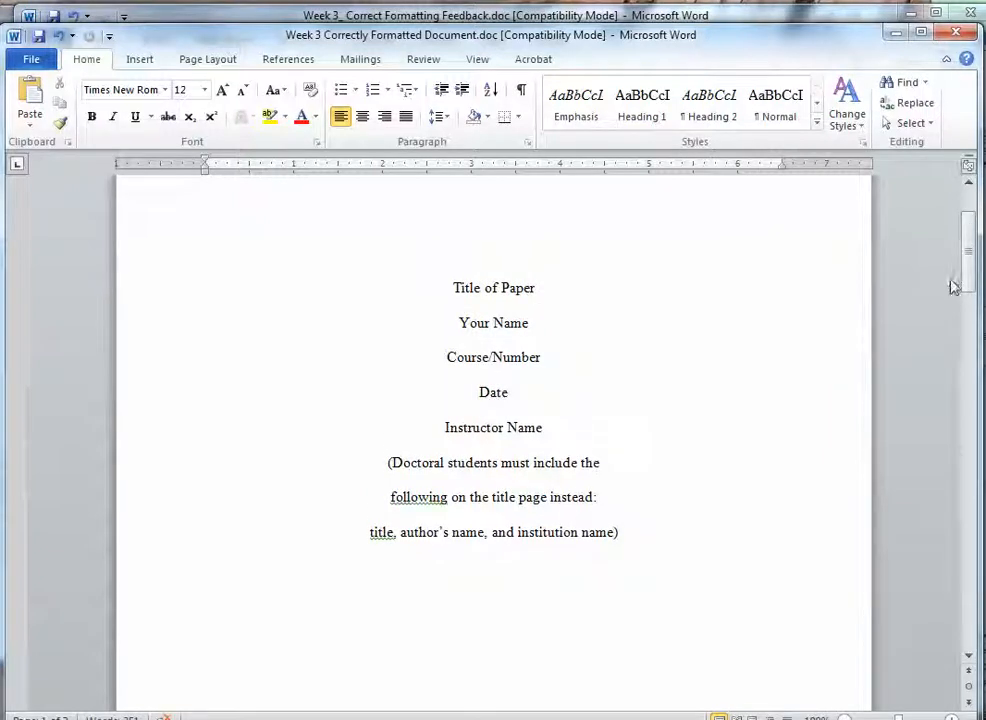
drag(968, 262, 968, 217)
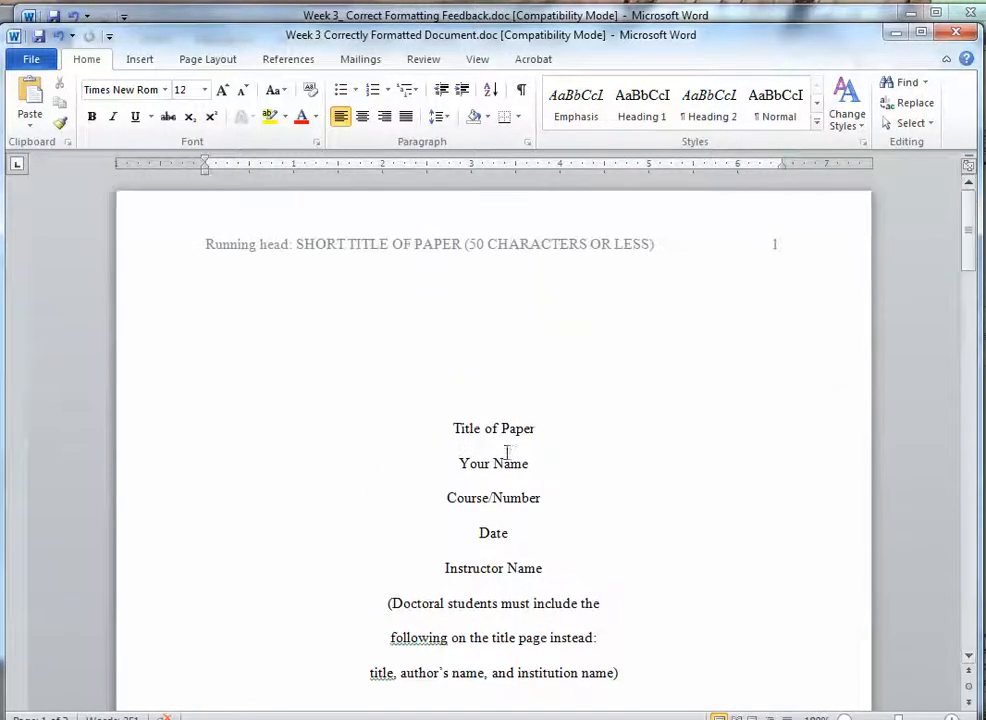
drag(539, 431, 447, 451)
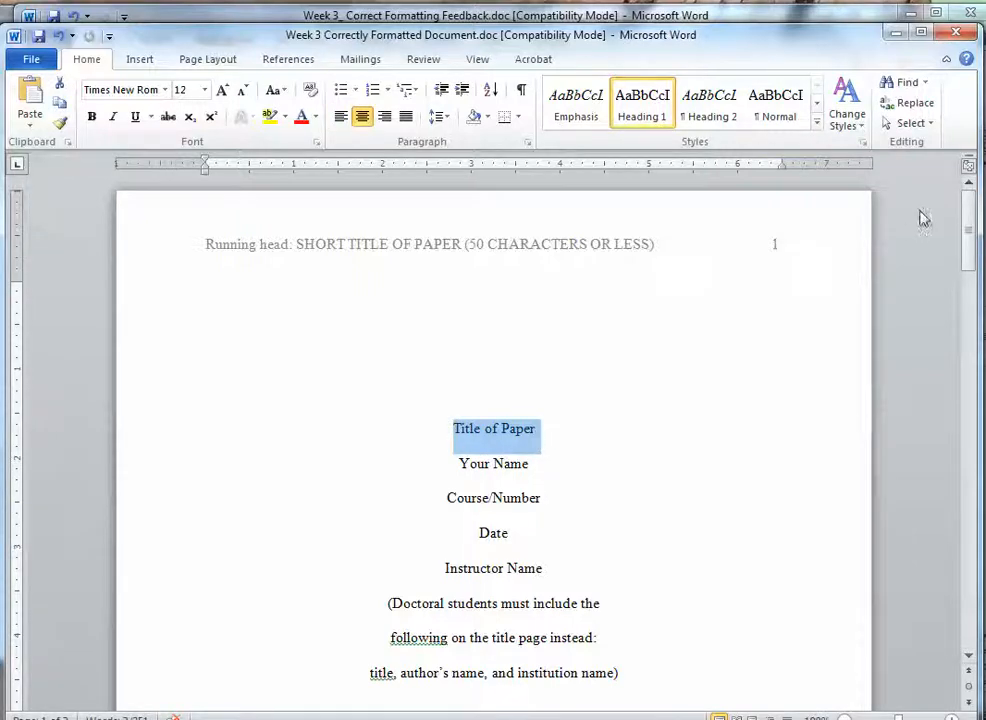
mouse_move(968, 228)
mouse_down()
mouse_move(982, 285)
mouse_move(976, 239)
mouse_up()
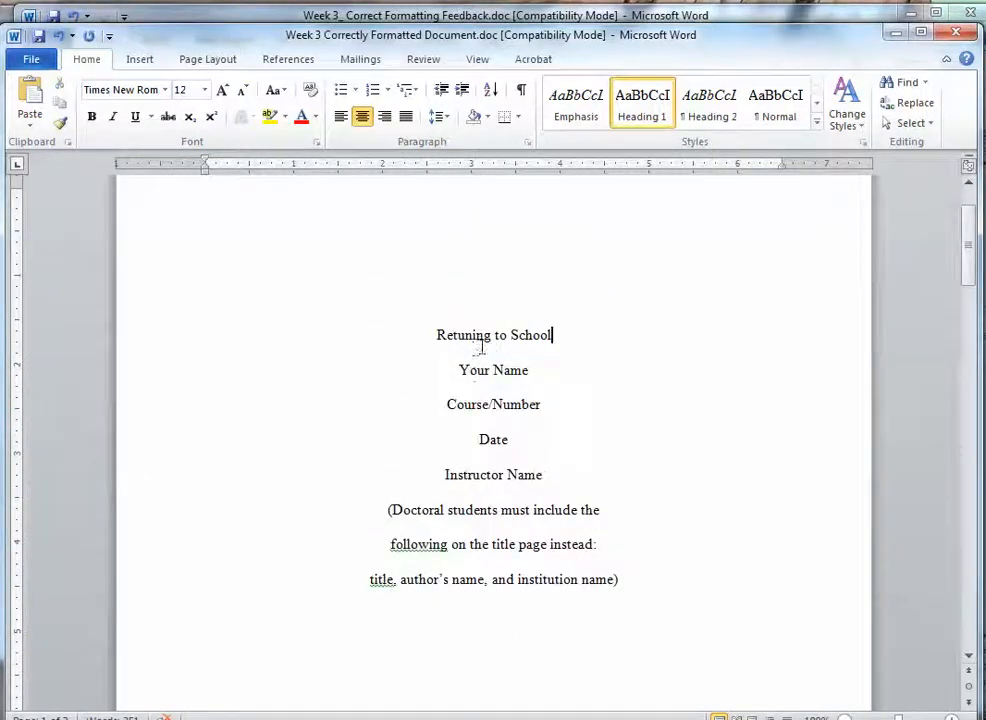
drag(459, 371, 526, 375)
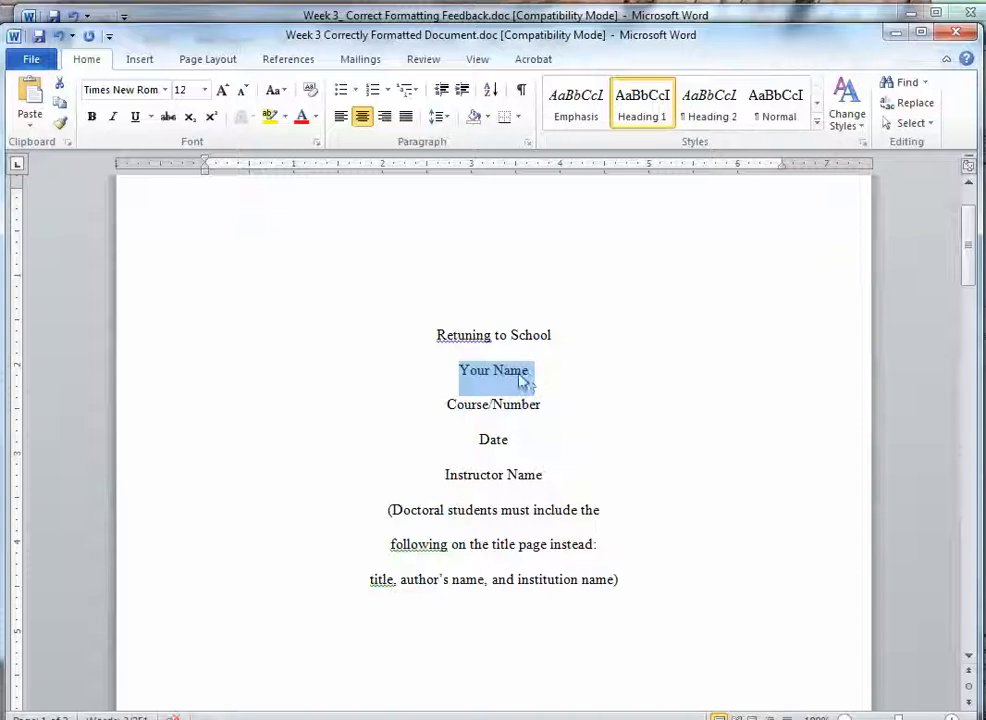
click(464, 337)
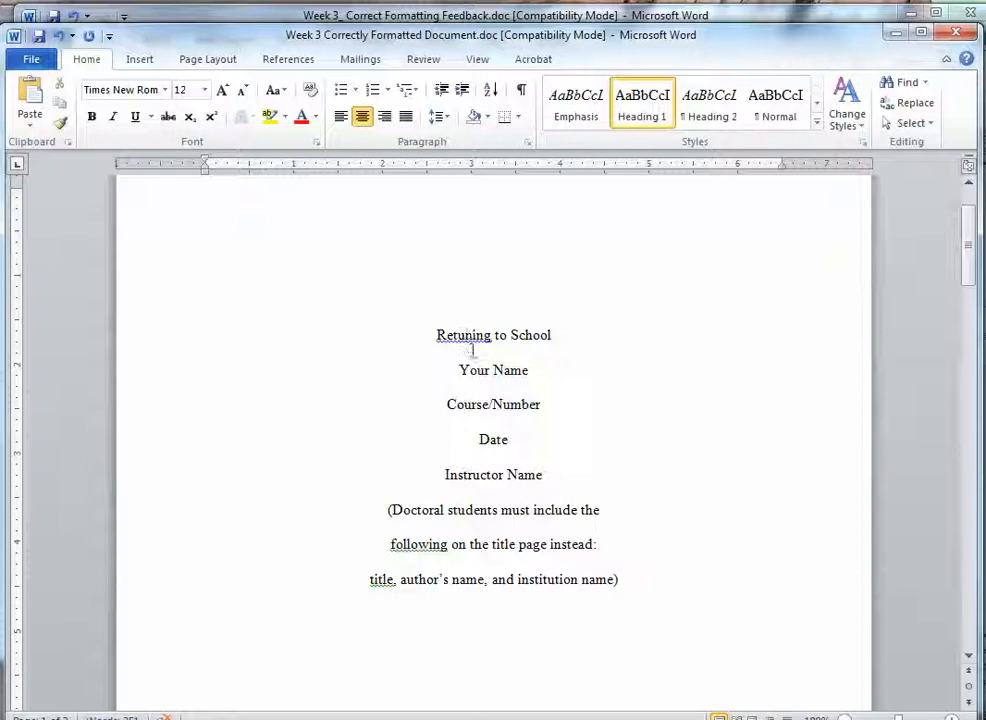
text(r)
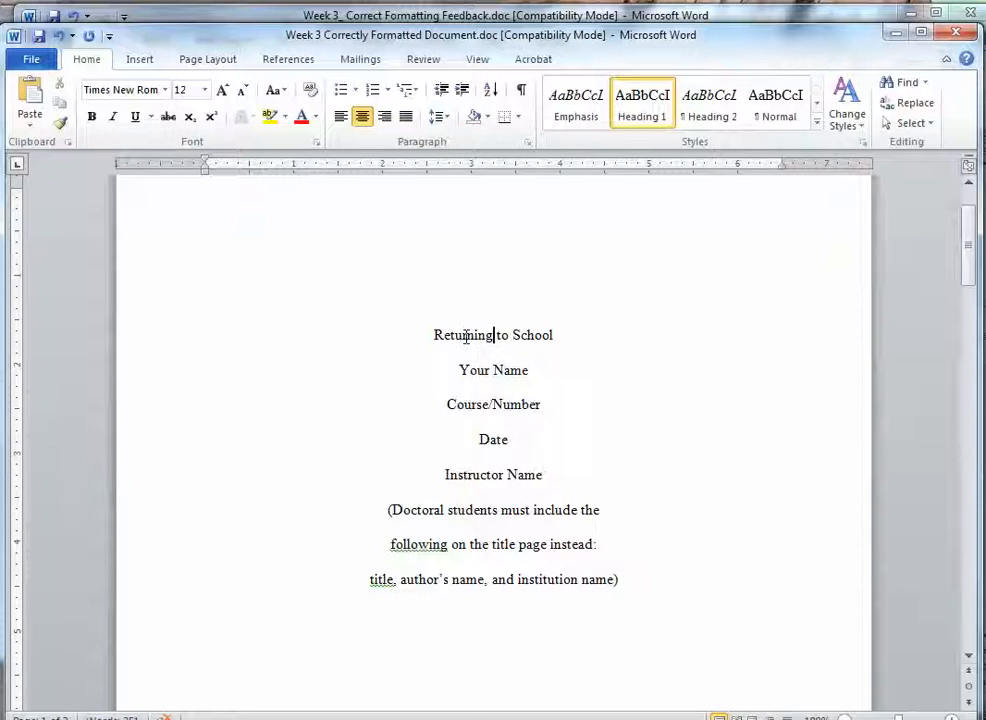
Fill in the title page's name line with "Great Student" and the course line with "College Composition II /COM 156".
click(553, 336)
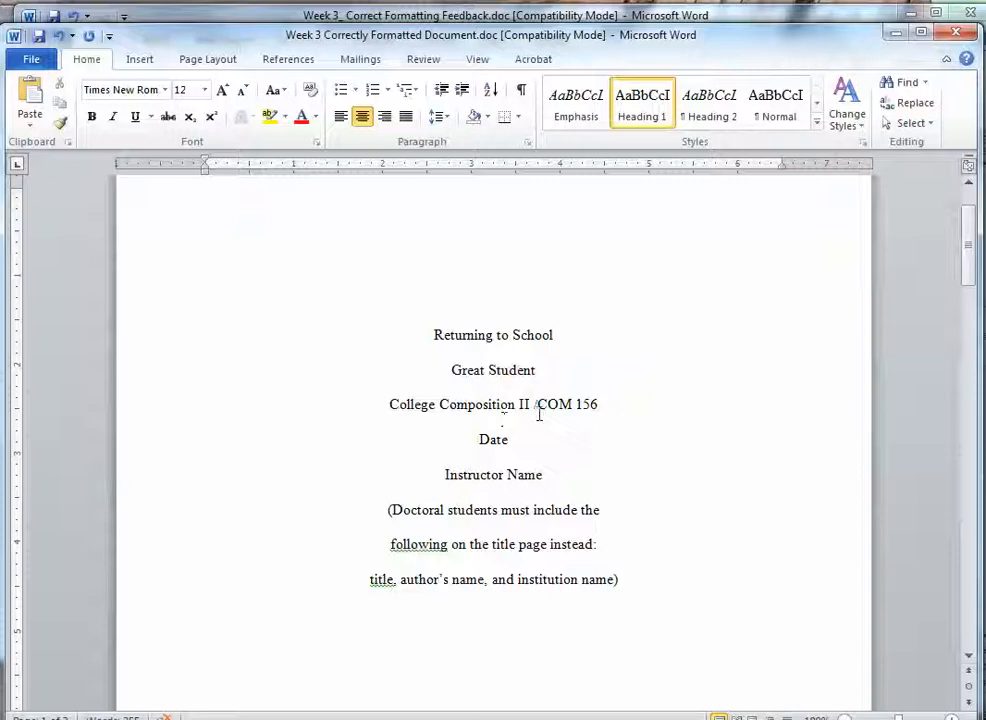
drag(539, 404, 604, 404)
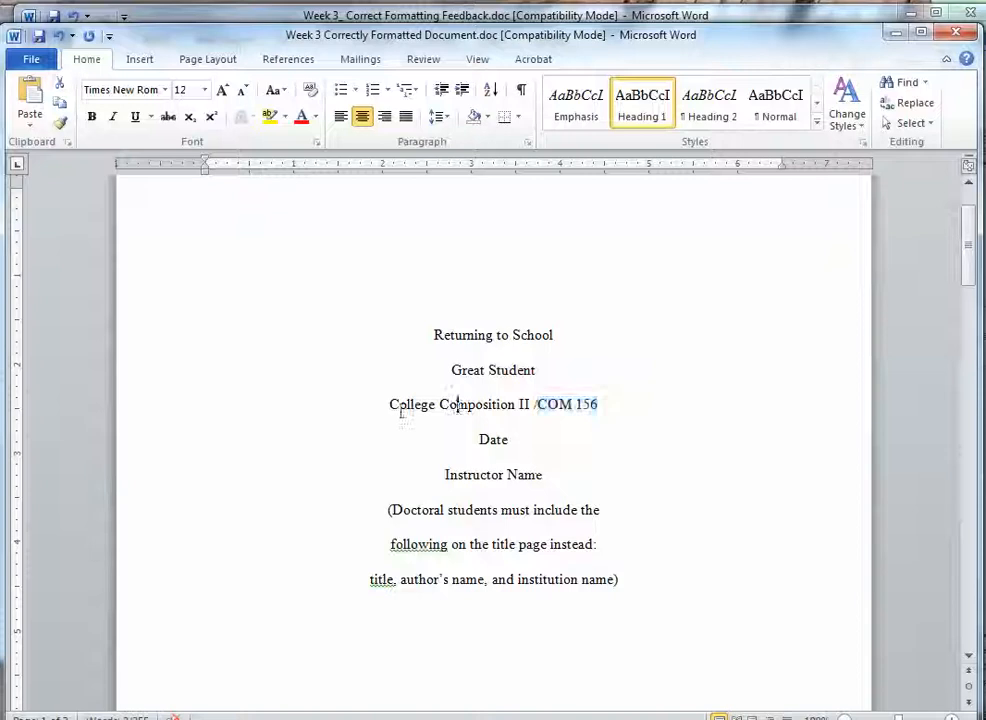
drag(386, 405, 528, 412)
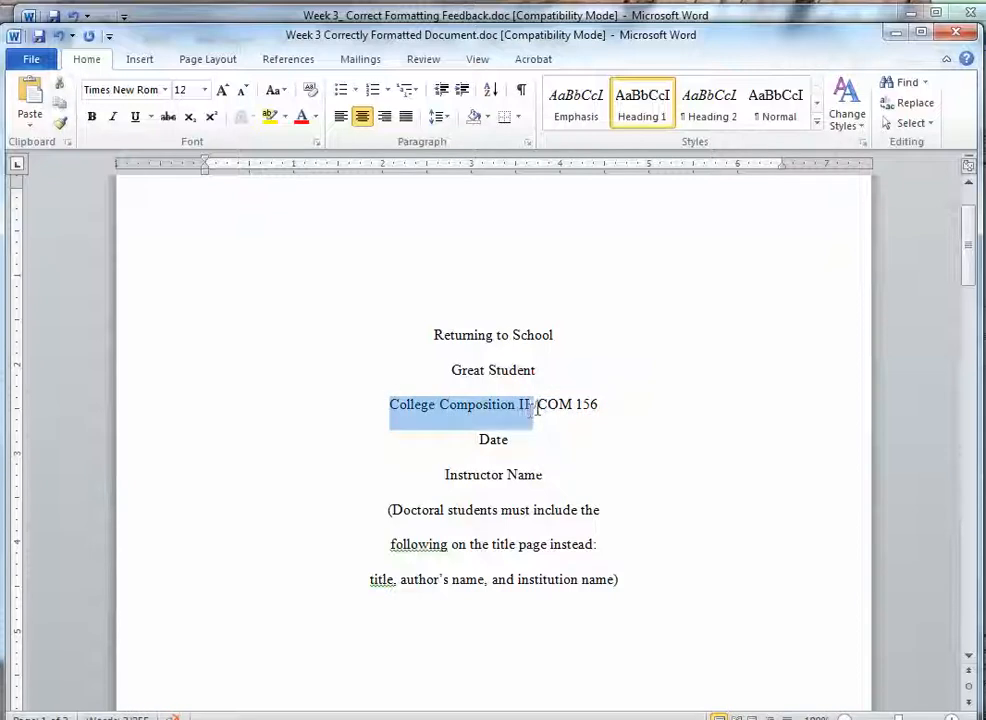
Remove "College Composition II /" from the title page's course line, leaving "COM 156", and center that line.
click(537, 404)
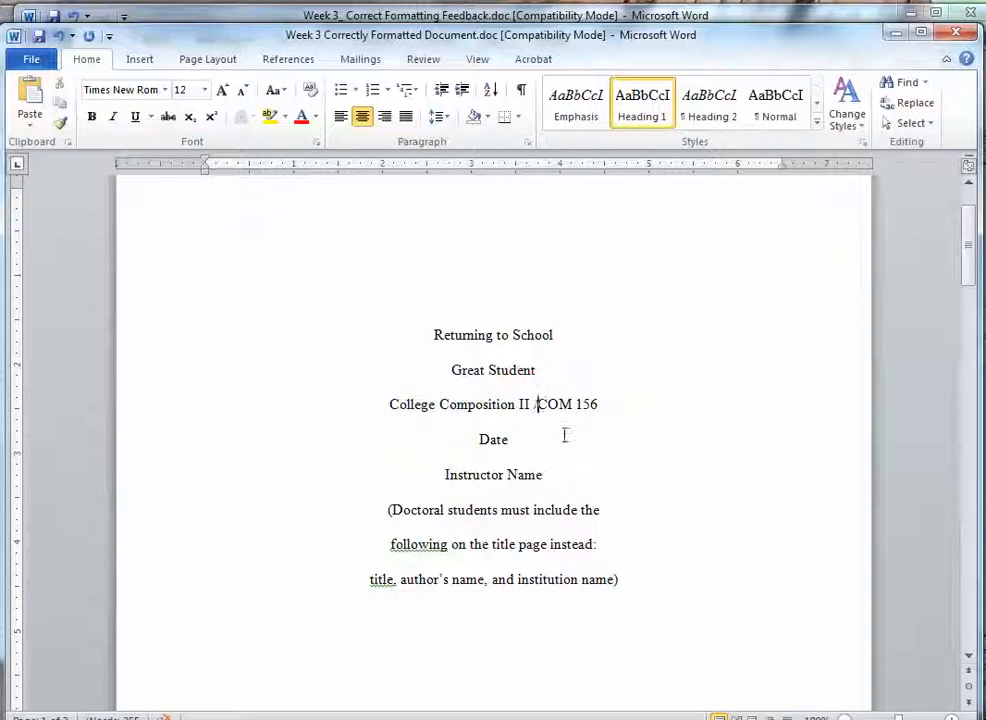
key(BackSpace)
key(BackSpace)
key(BackSpace)
key(BackSpace)
key(BackSpace)
key(BackSpace)
key(BackSpace)
key(BackSpace)
key(BackSpace)
key(BackSpace)
key(BackSpace)
key(BackSpace)
key(BackSpace)
key(BackSpace)
key(BackSpace)
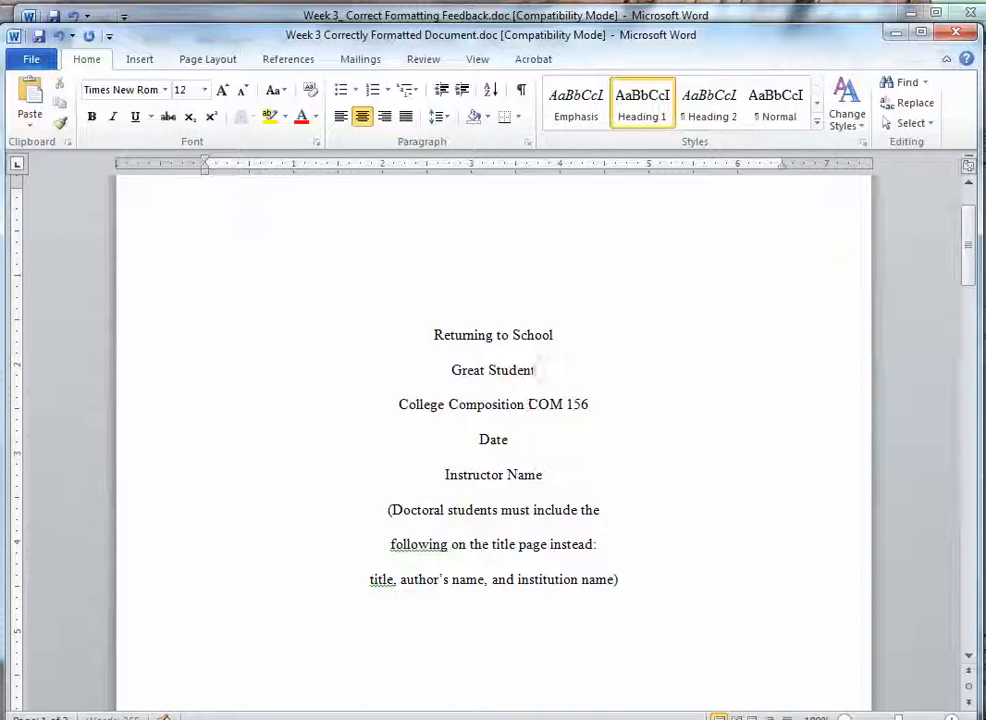
key(BackSpace)
key(BackSpace)
key(BackSpace)
key(BackSpace)
key(BackSpace)
key(BackSpace)
key(BackSpace)
key(BackSpace)
key(BackSpace)
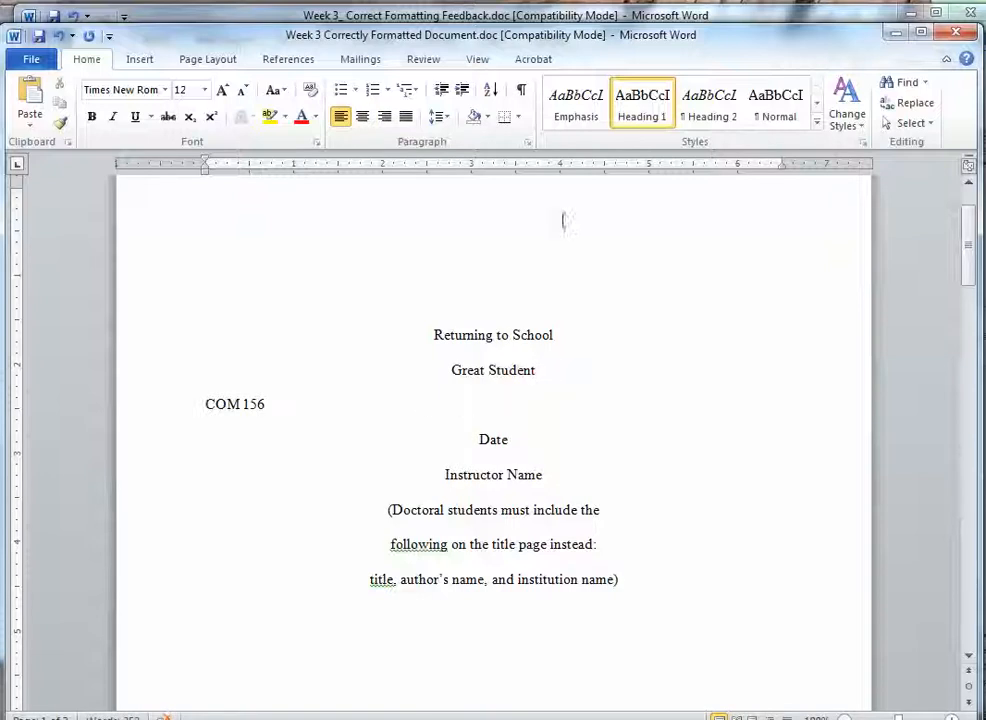
click(363, 118)
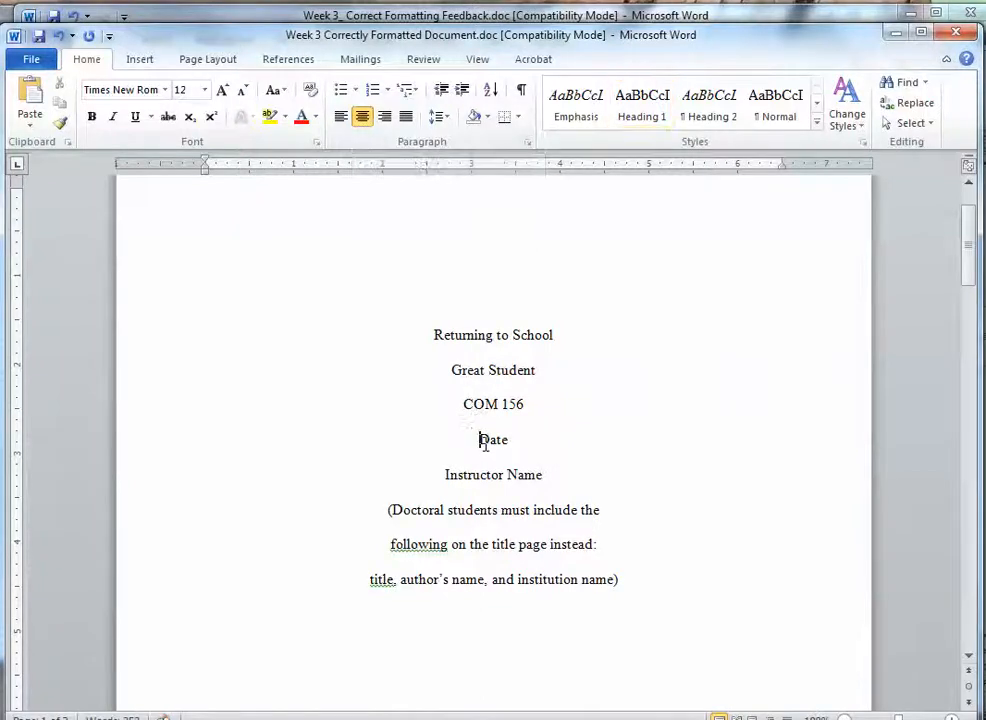
Delete the three-line note for doctoral students below the instructor name on the title page.
drag(548, 475, 469, 480)
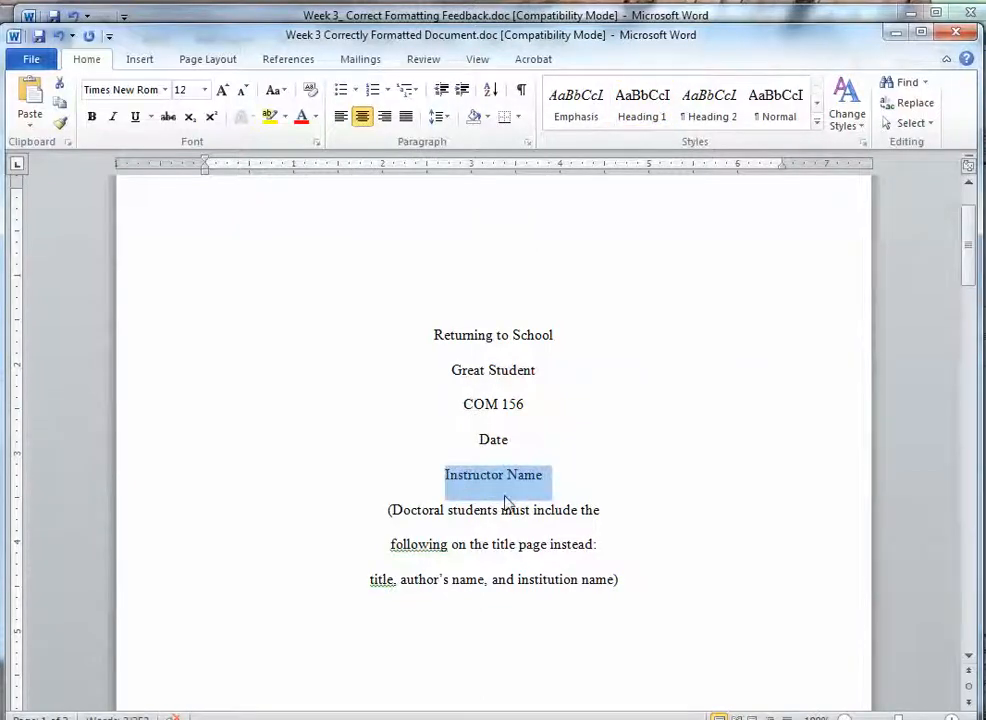
click(475, 510)
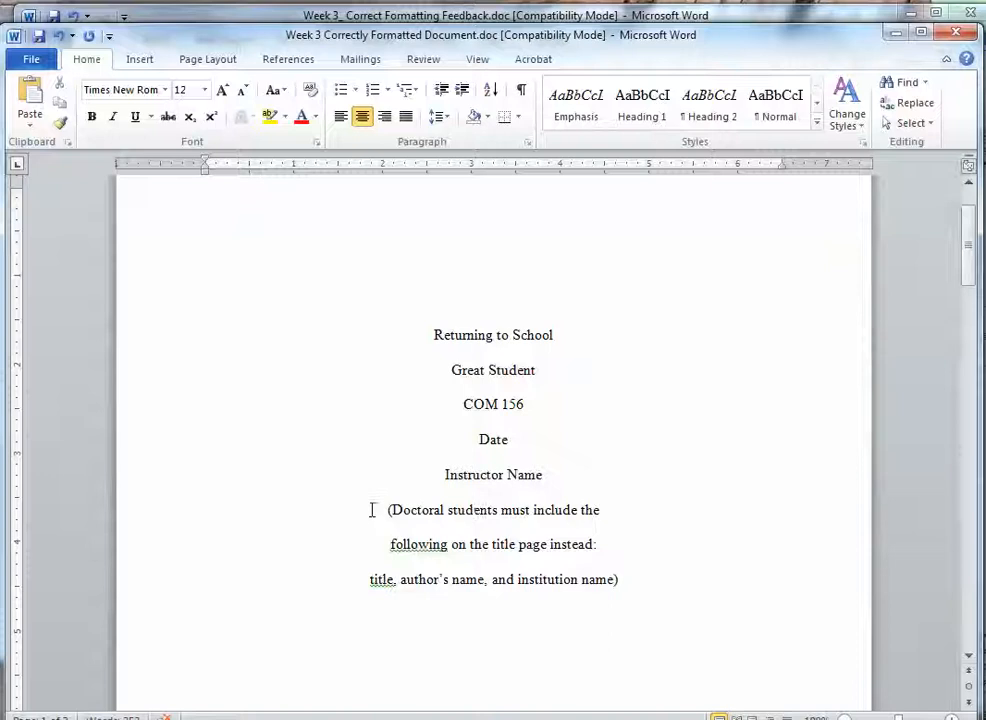
drag(372, 510, 628, 583)
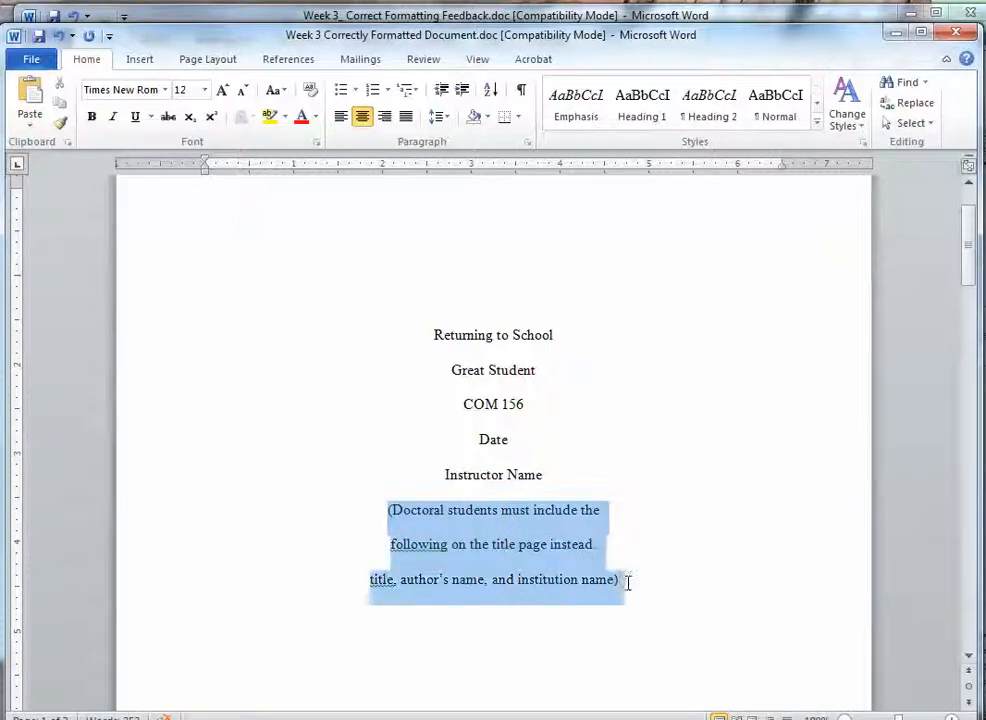
key(Delete)
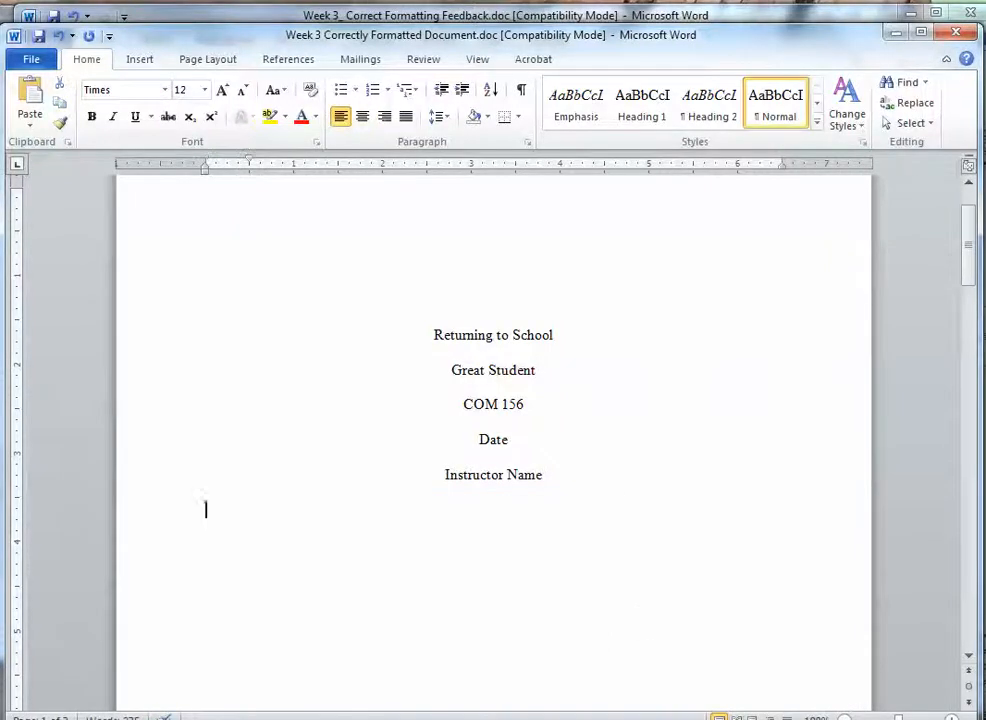
Replace the short-title placeholder in the first-page header with "RETURNING TO SCHOOL" and shift the page number toward the right margin.
scroll(315, 196, up, 2)
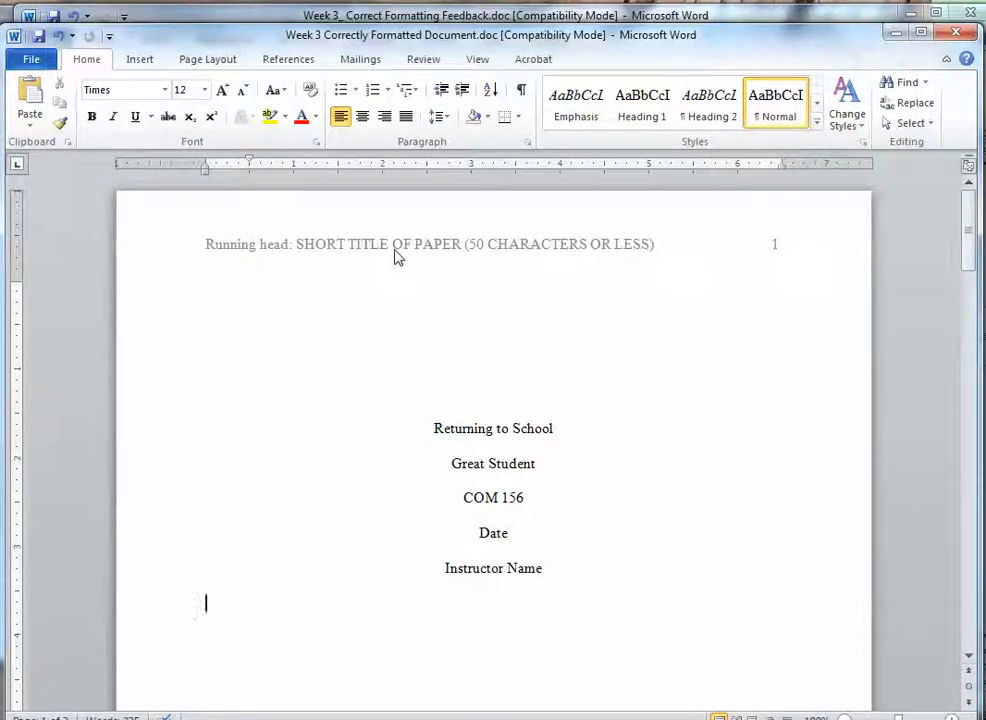
click(512, 429)
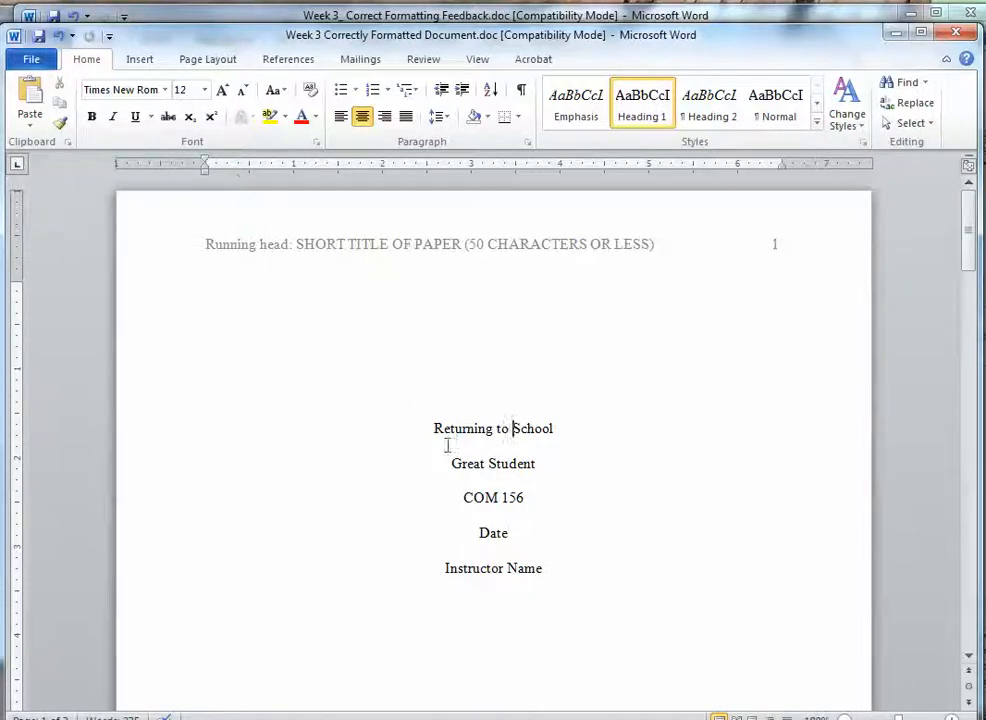
click(140, 60)
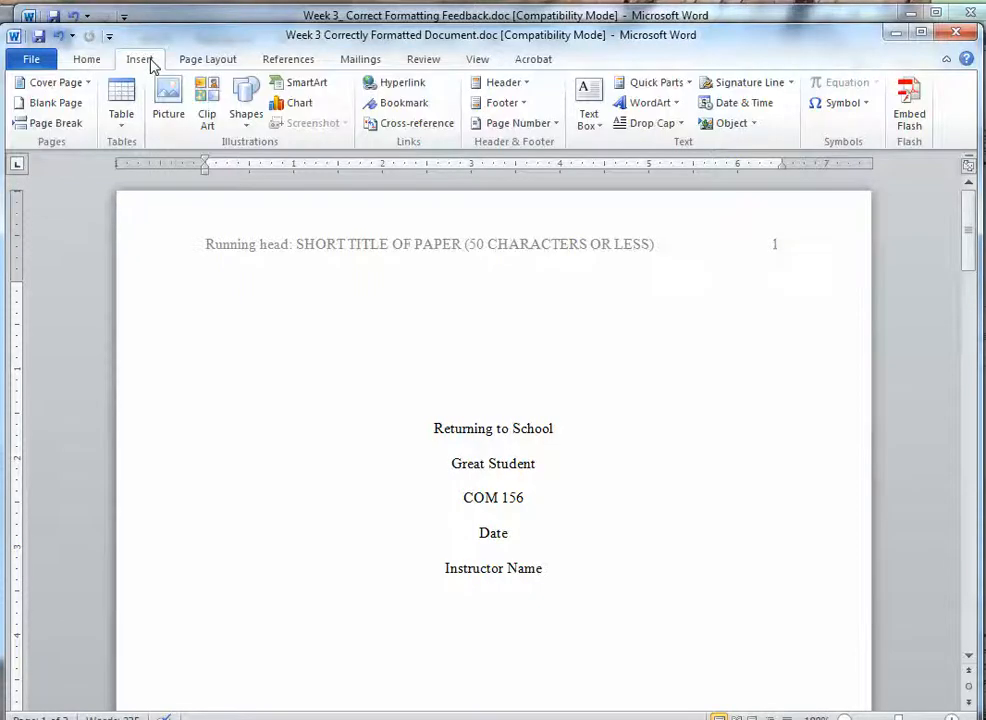
click(526, 90)
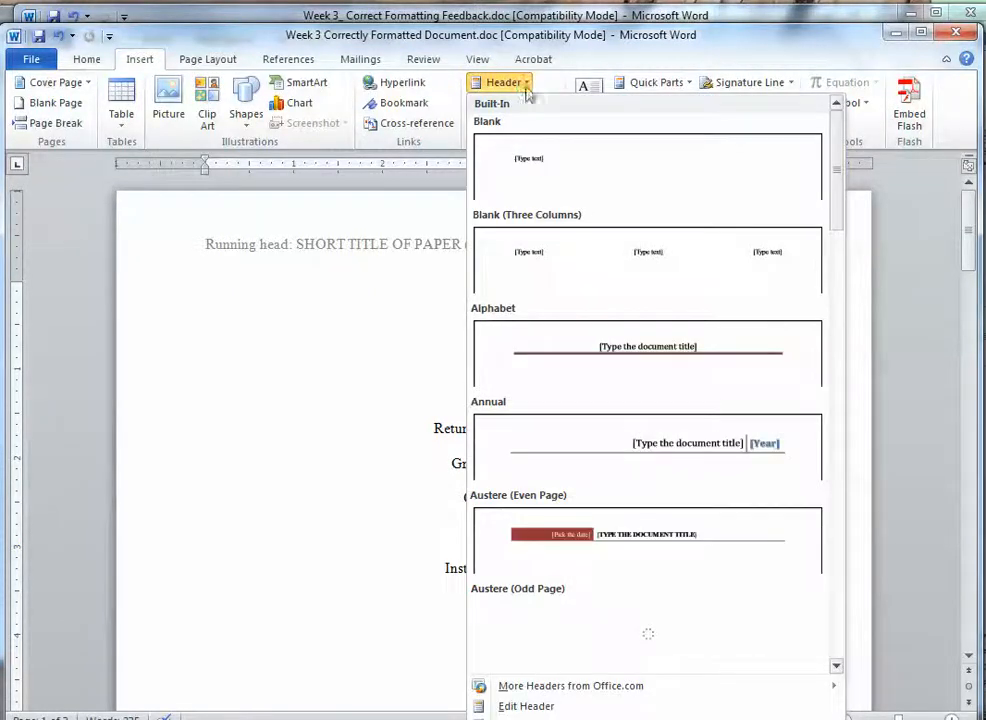
click(526, 706)
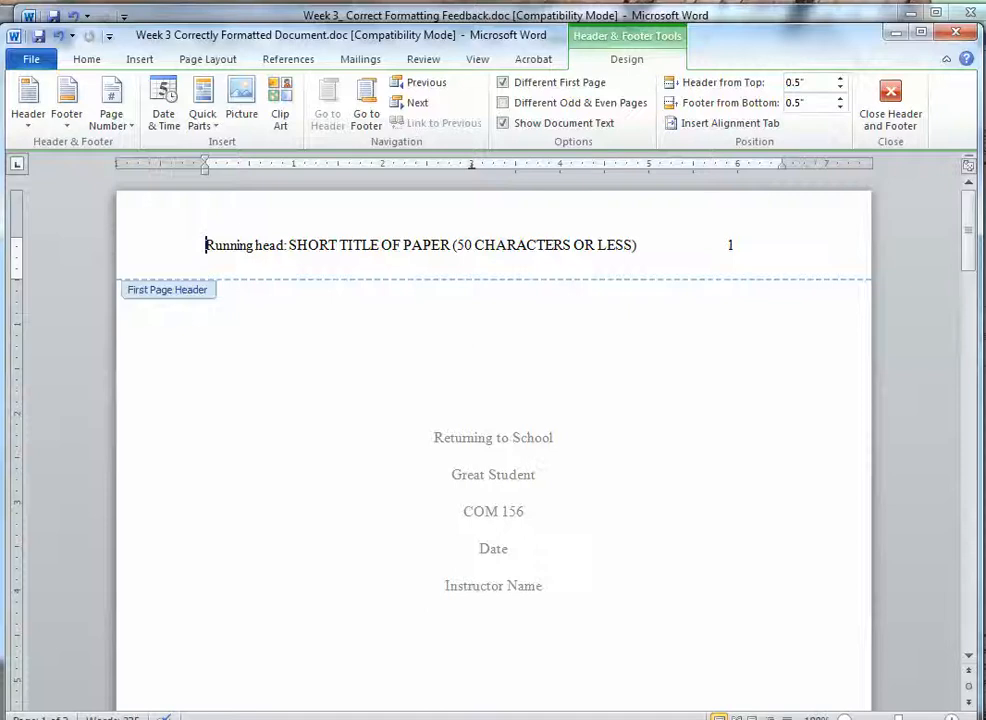
click(290, 245)
drag(290, 245, 651, 244)
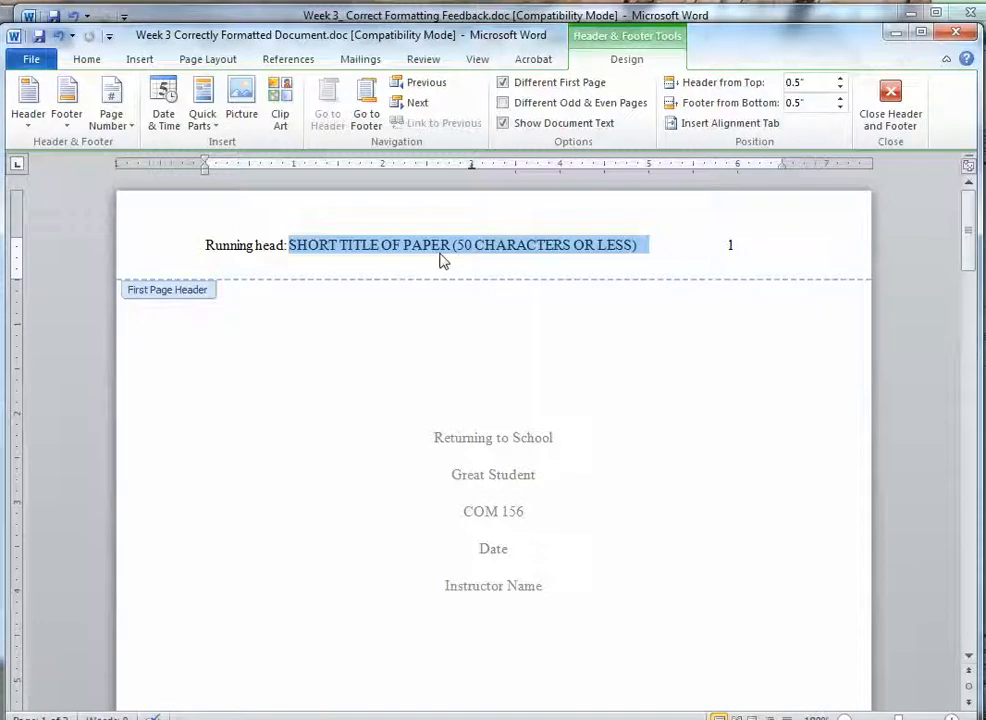
text(RETR)
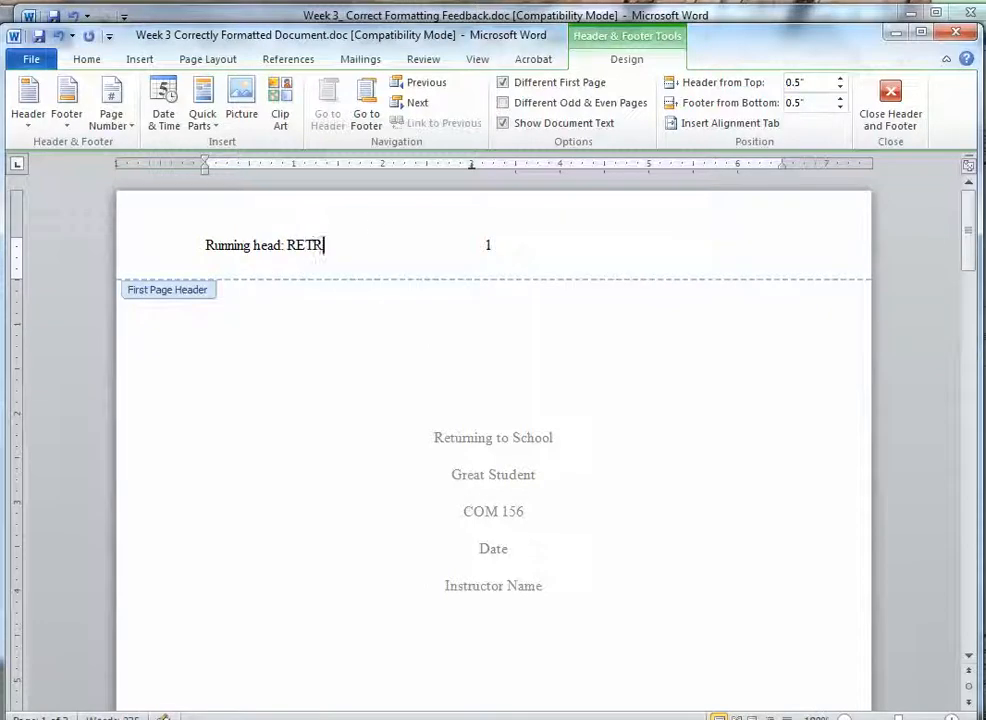
text(UNING TO SCHOOL)
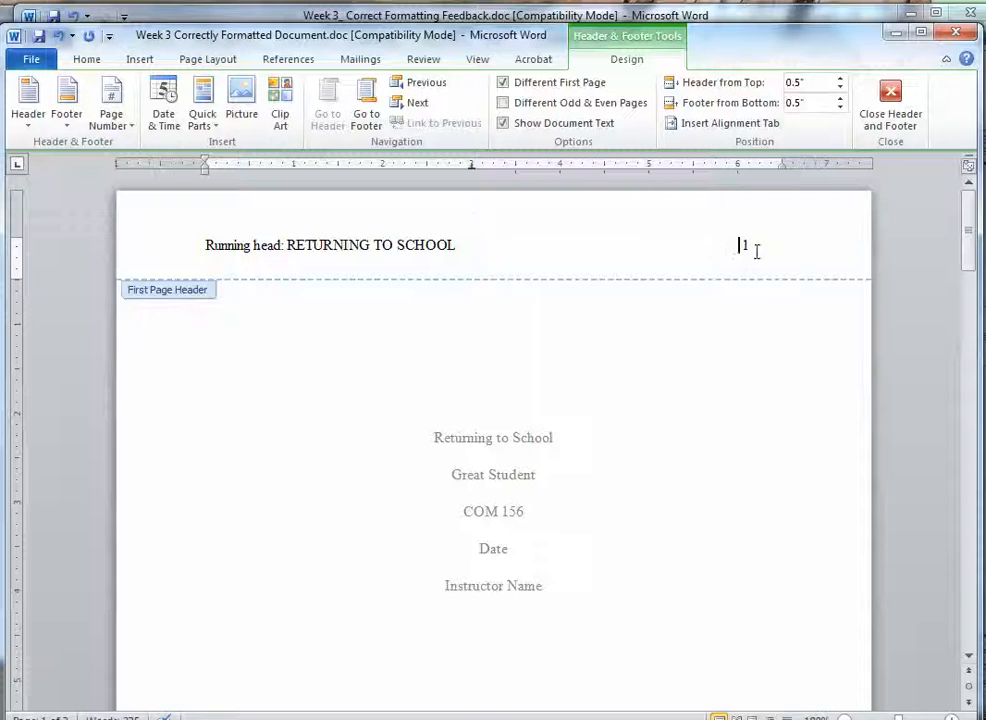
Replace the placeholder title in the page 2 header with "RETURNING TO SCHOOL" and close header editing.
click(968, 222)
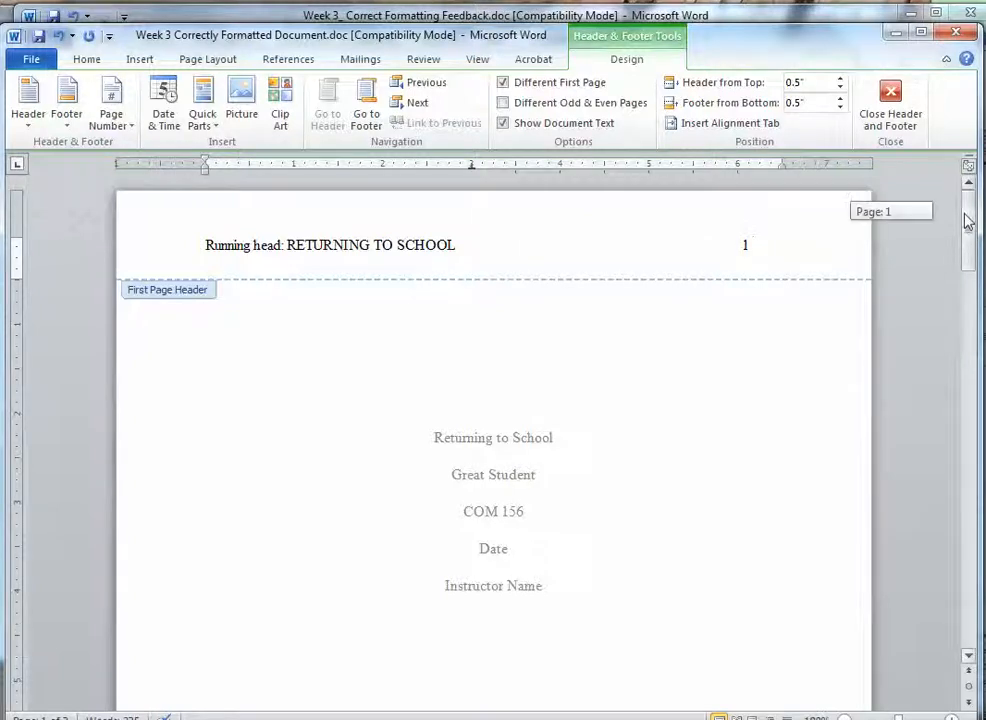
mouse_move(968, 222)
mouse_down()
mouse_move(972, 245)
mouse_move(978, 202)
mouse_up()
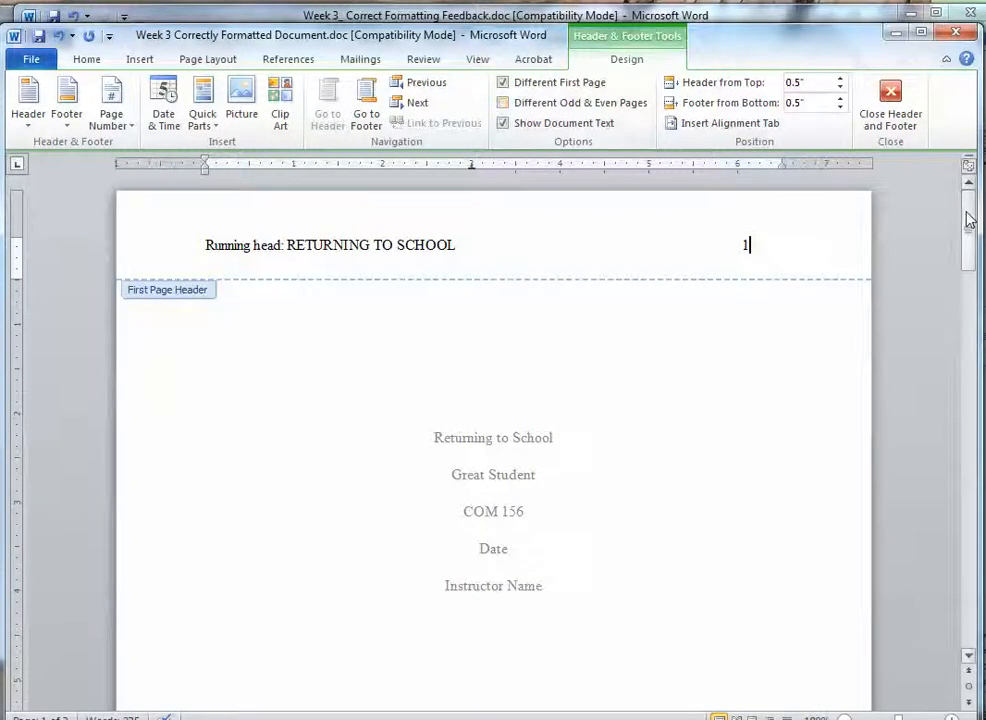
drag(970, 225, 981, 324)
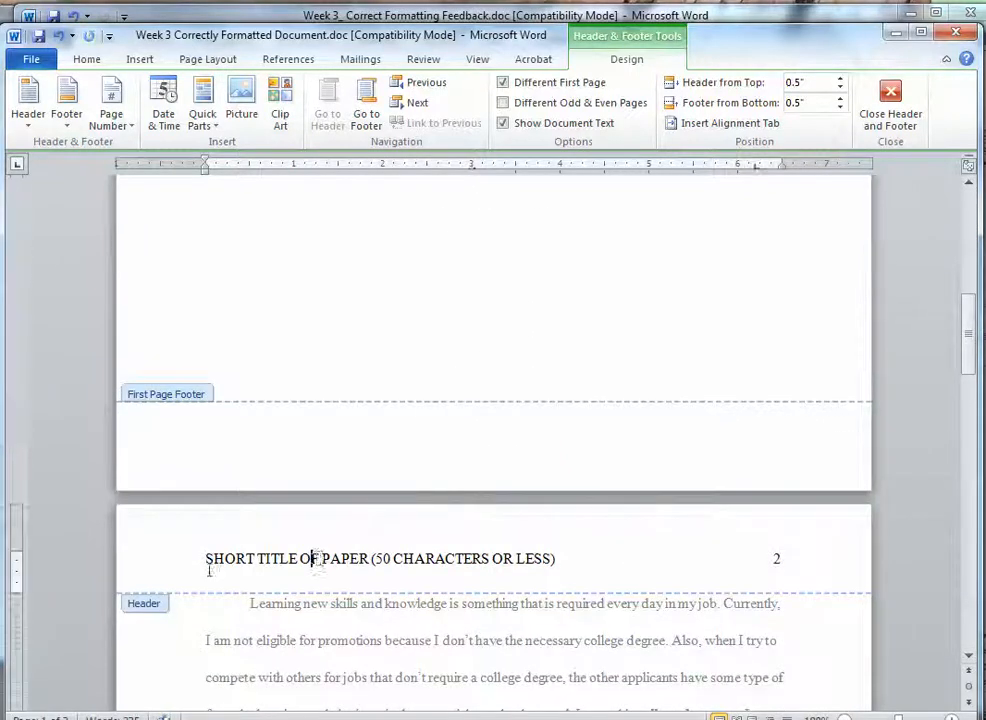
drag(206, 558, 526, 553)
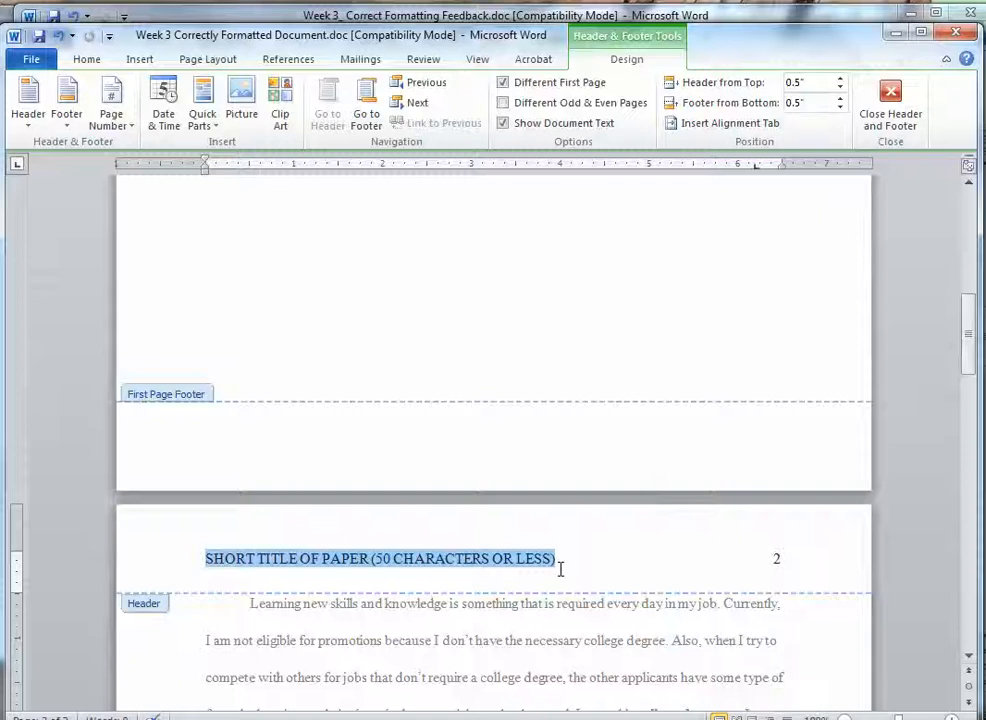
text(RETRUNON)
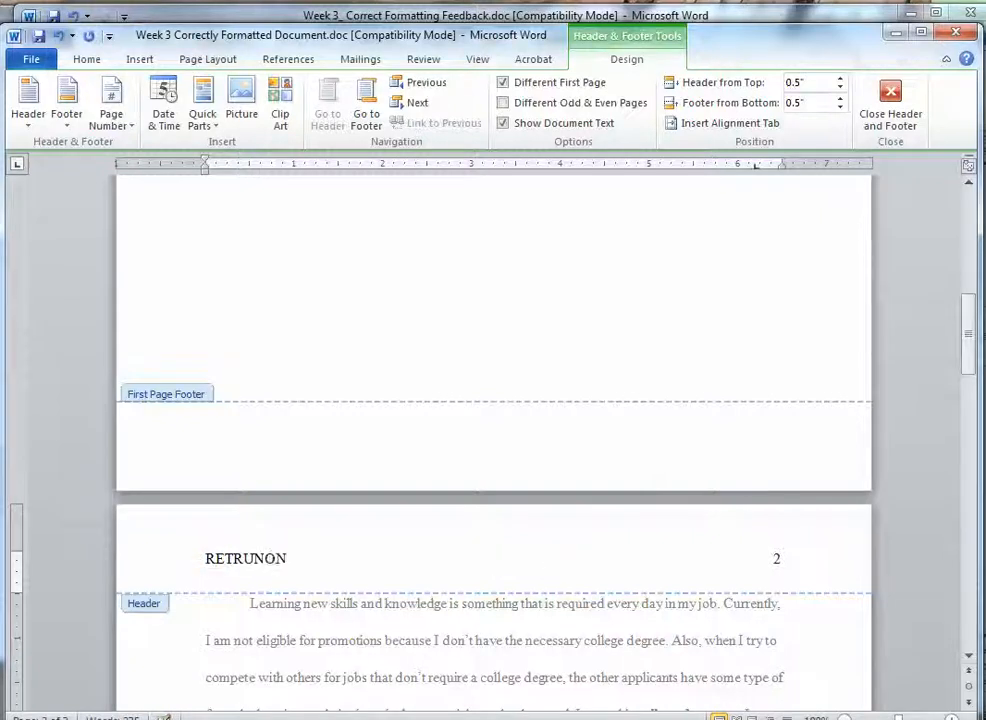
key(BackSpace)
key(BackSpace)
key(BackSpace)
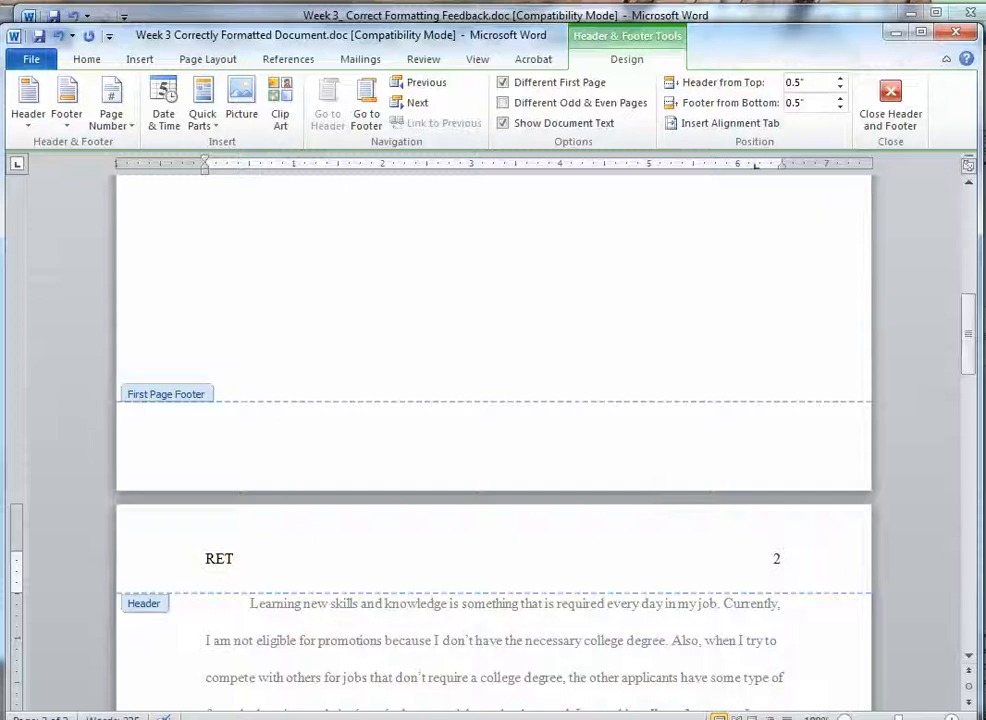
text(URNING TO SCHOOL)
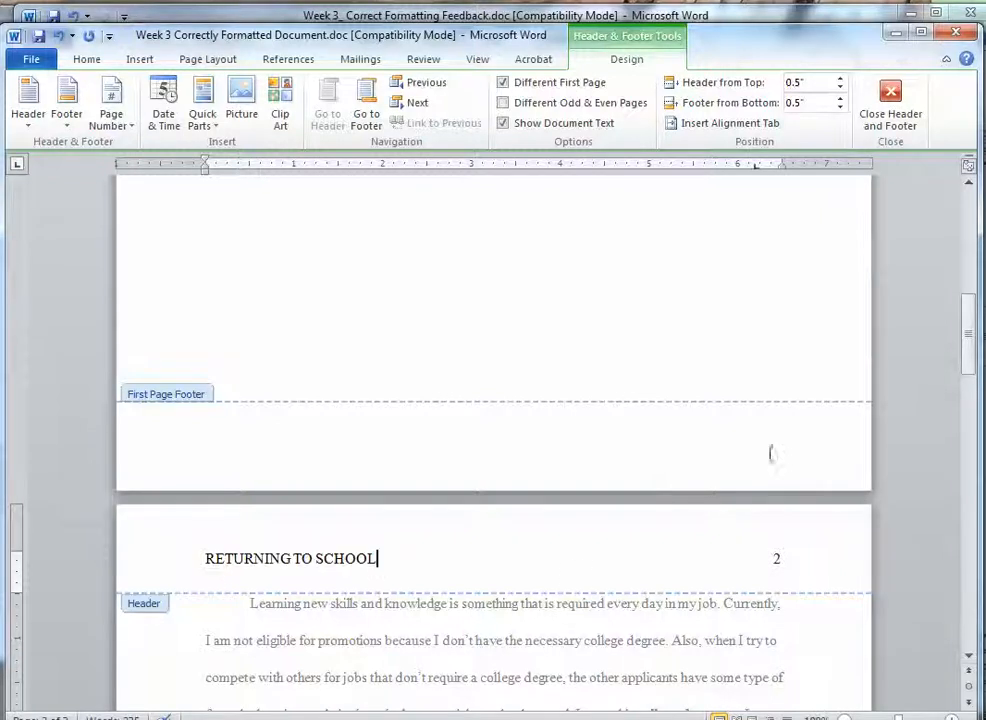
drag(966, 352, 966, 234)
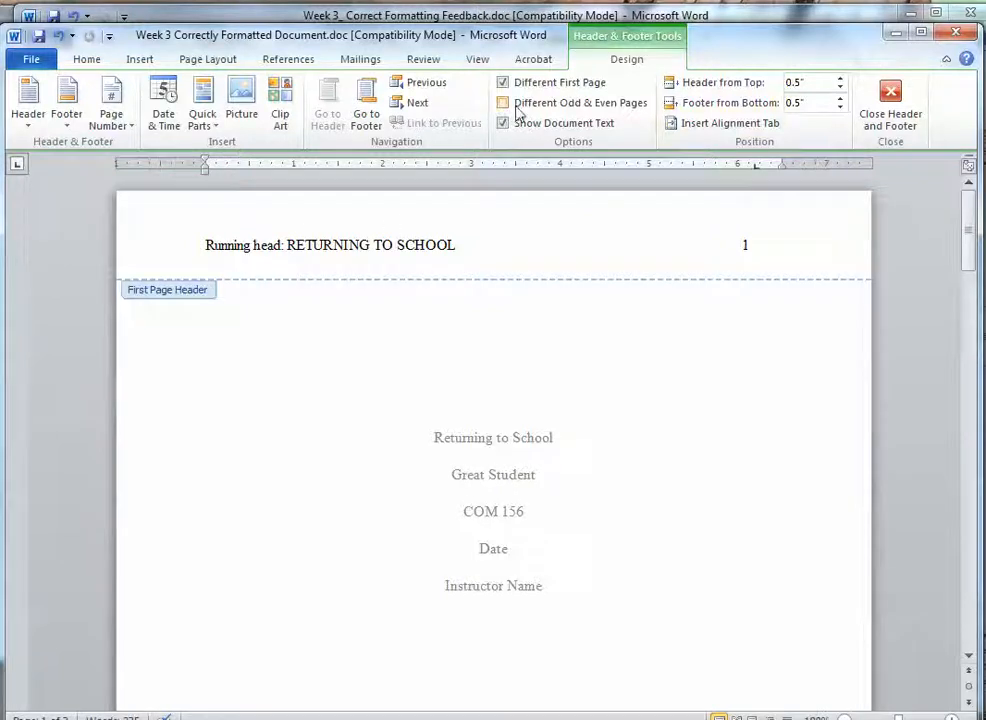
click(902, 104)
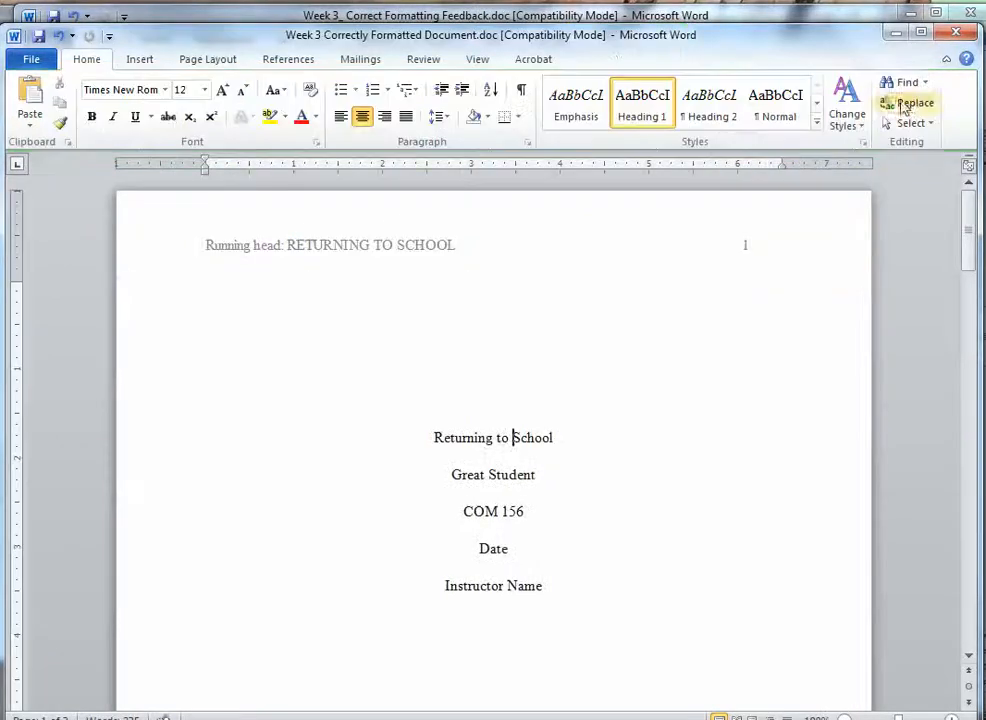
Review the paper's closing list, educational goals section and title page, and switch to the Correct Formatting Feedback document's annotated body text.
drag(969, 212, 972, 430)
click(430, 409)
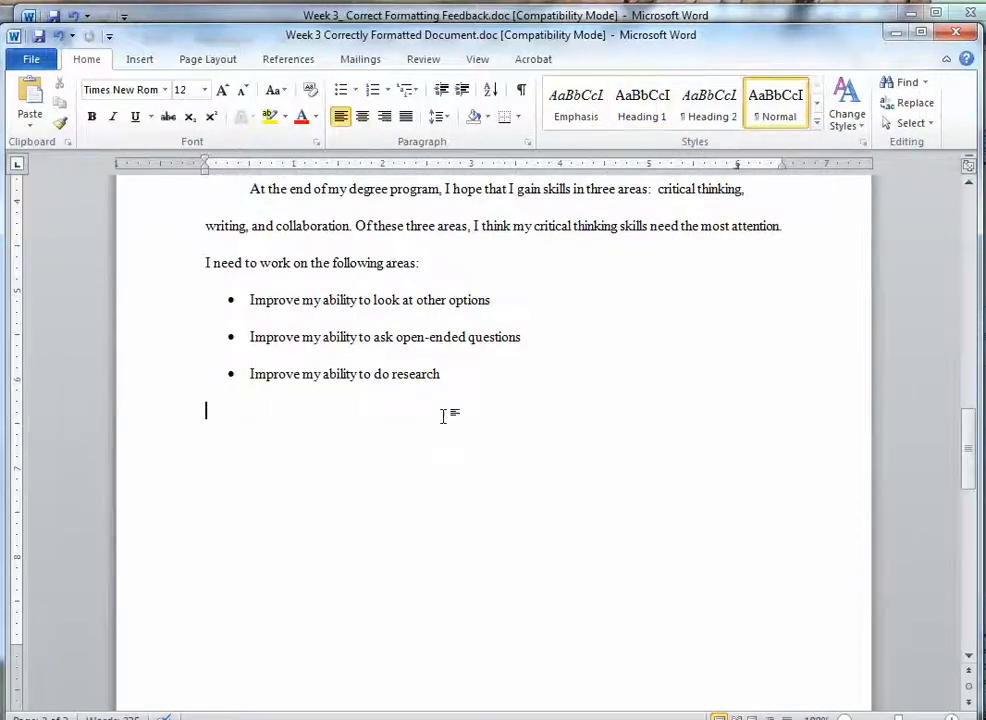
drag(972, 462, 974, 452)
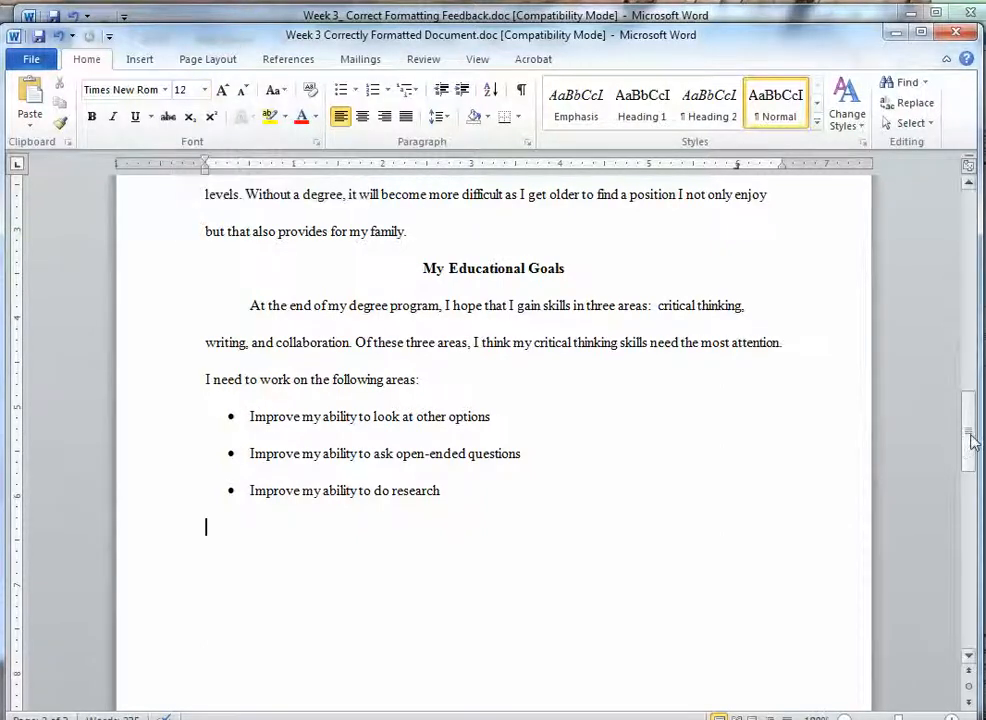
drag(971, 438, 970, 225)
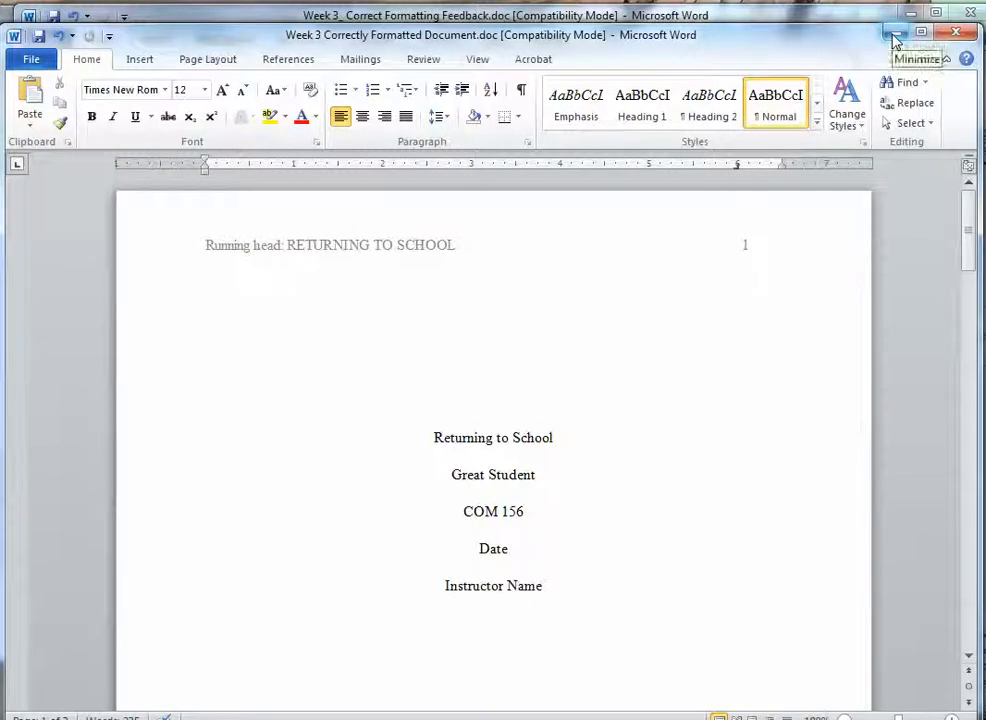
click(896, 33)
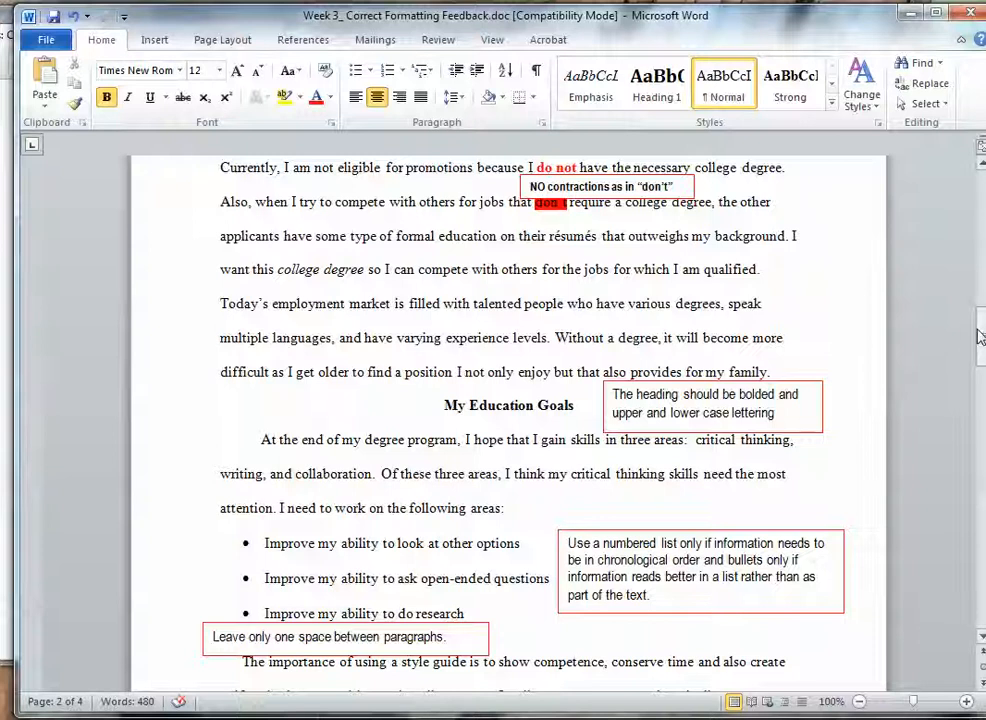
mouse_move(981, 339)
mouse_down()
mouse_move(982, 181)
mouse_move(972, 258)
mouse_move(980, 315)
mouse_move(970, 320)
mouse_up()
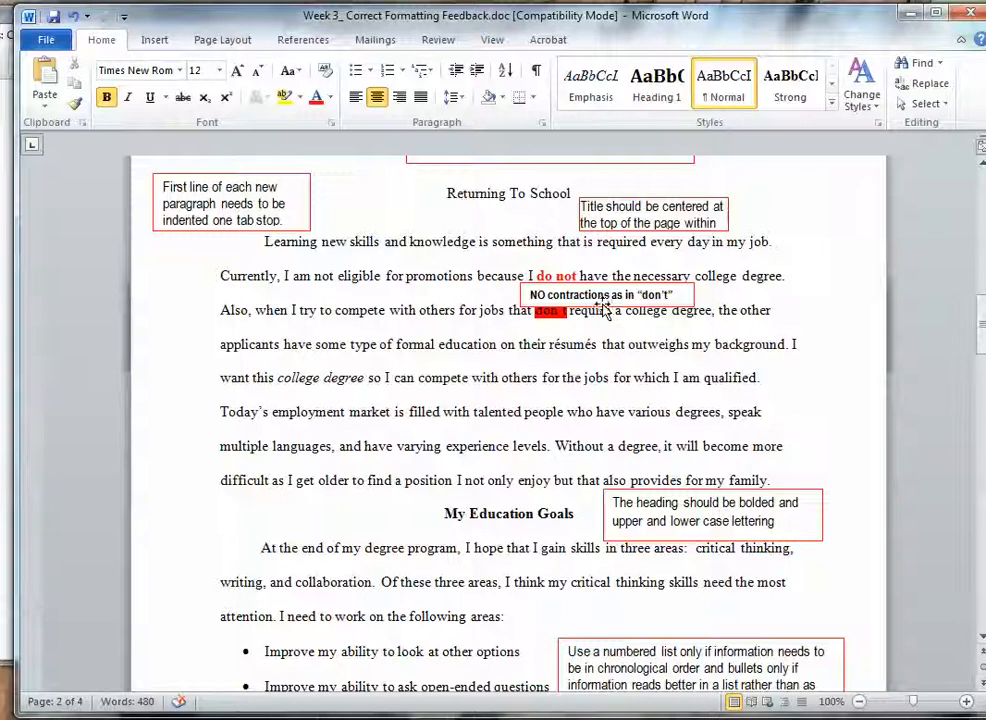
Remove the italics from "college degree" in the first body paragraph and reapply them.
click(362, 386)
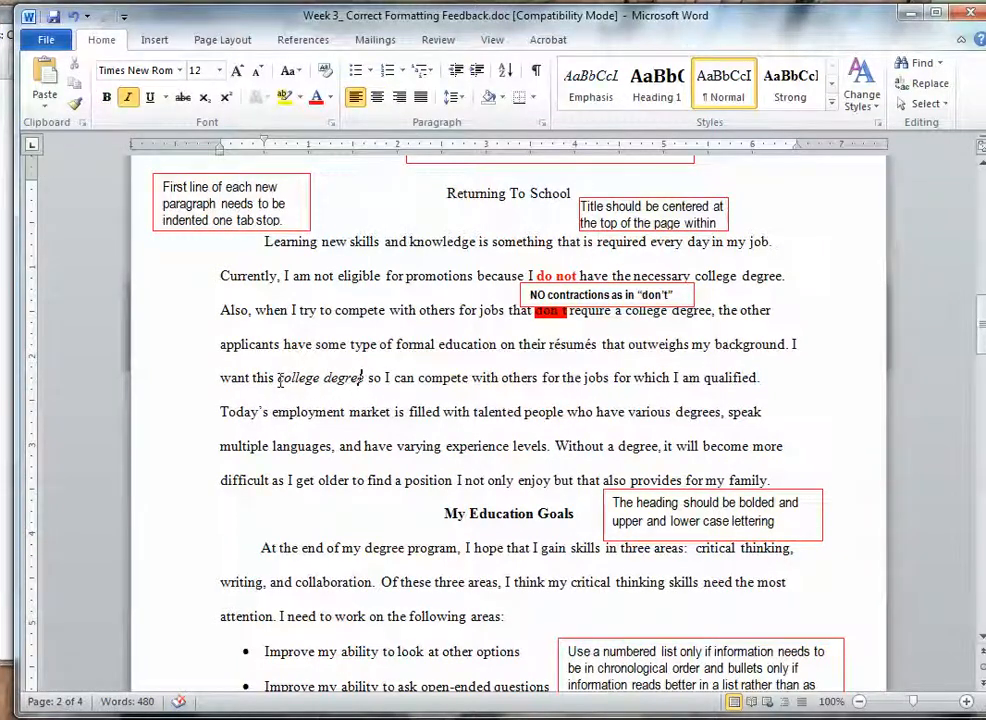
drag(280, 378, 356, 386)
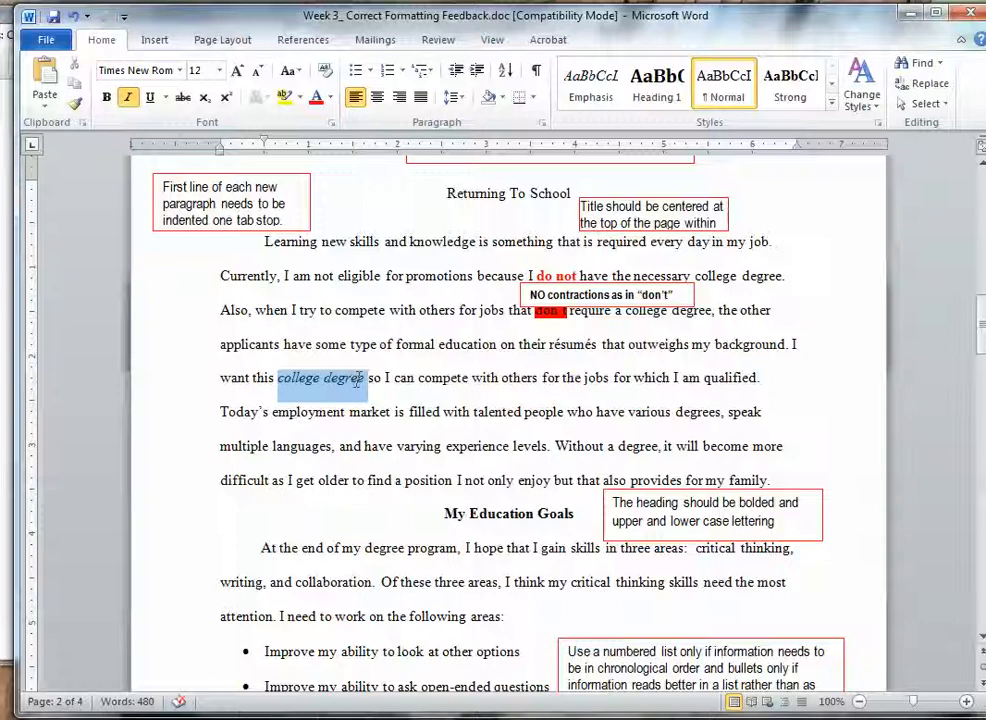
click(129, 105)
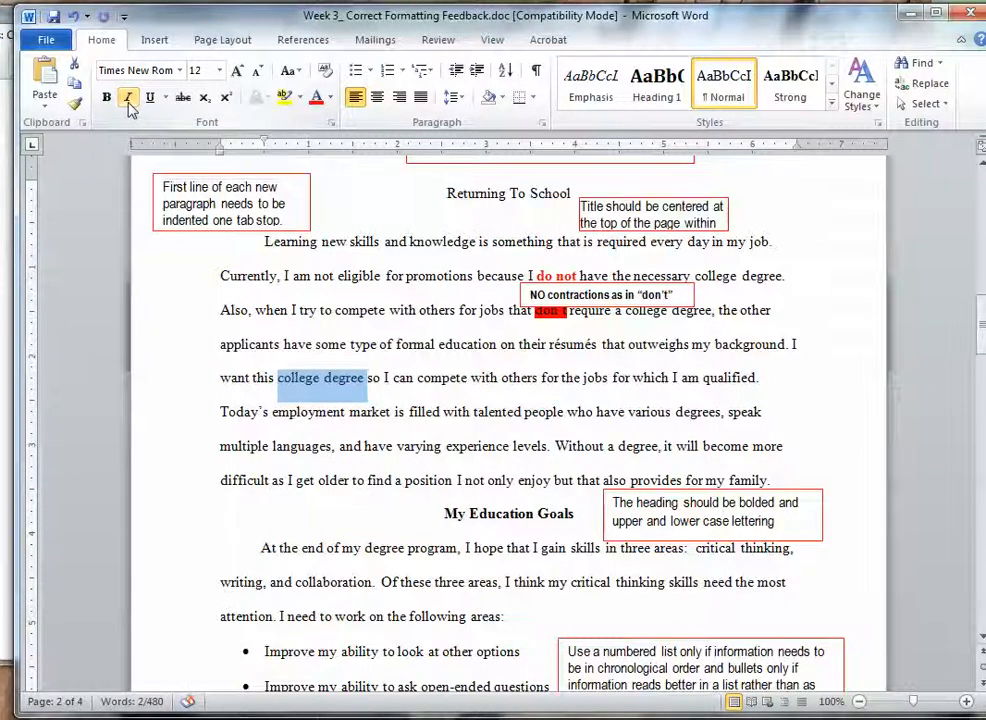
click(129, 100)
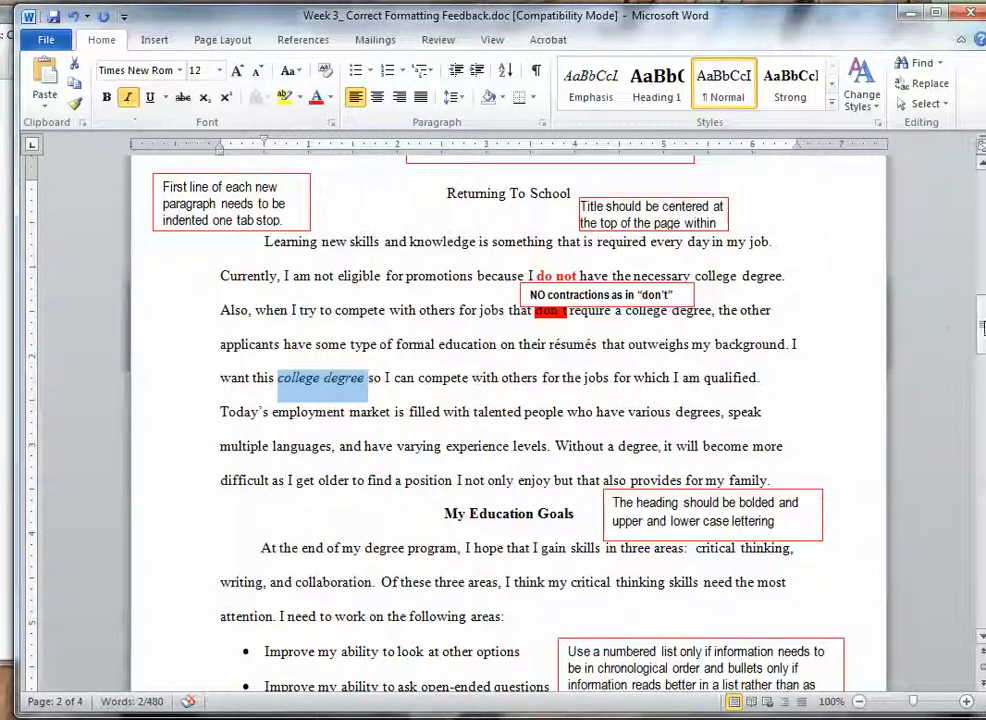
Examine the Instructor's Note section on page 3 of the feedback document through to its end.
drag(982, 327, 983, 429)
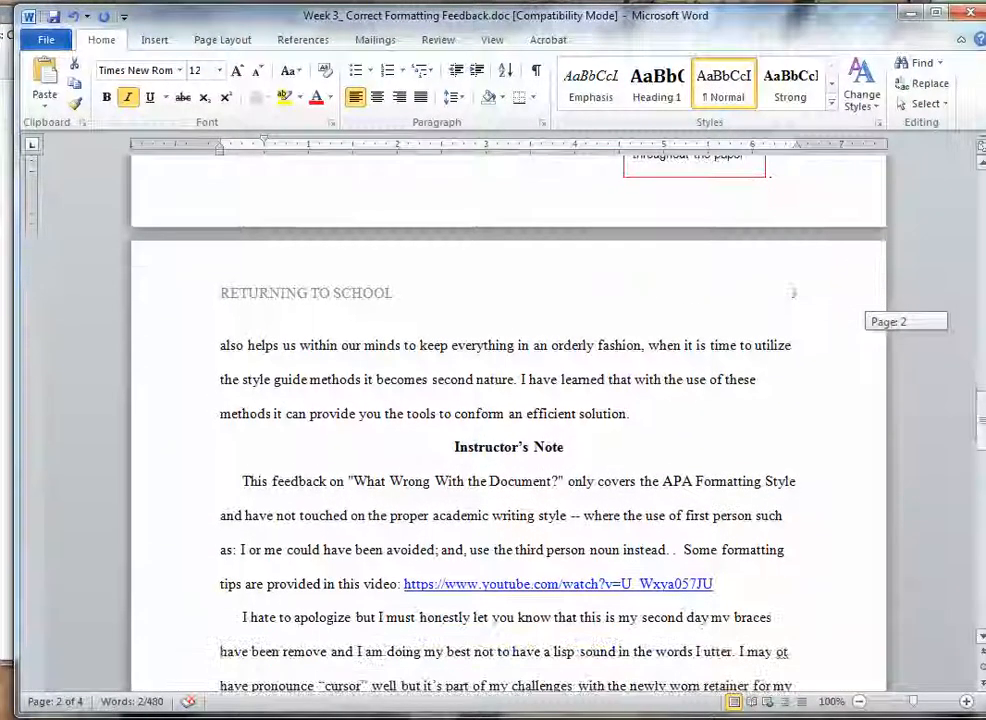
drag(564, 447, 456, 447)
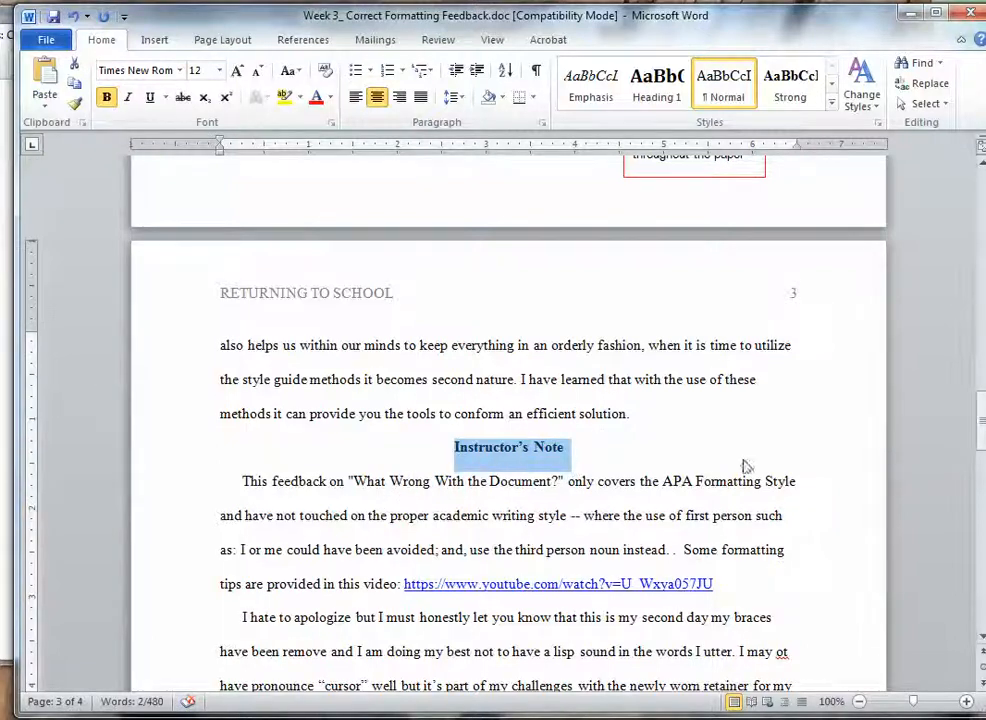
mouse_move(983, 437)
mouse_down()
mouse_move(983, 357)
mouse_move(983, 462)
mouse_up()
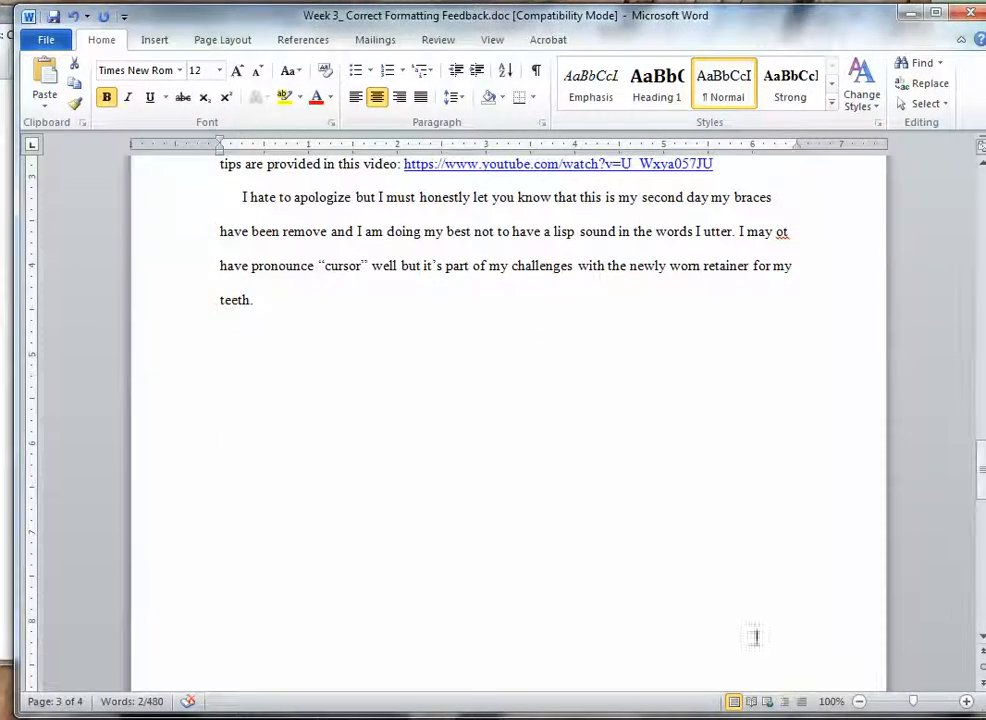